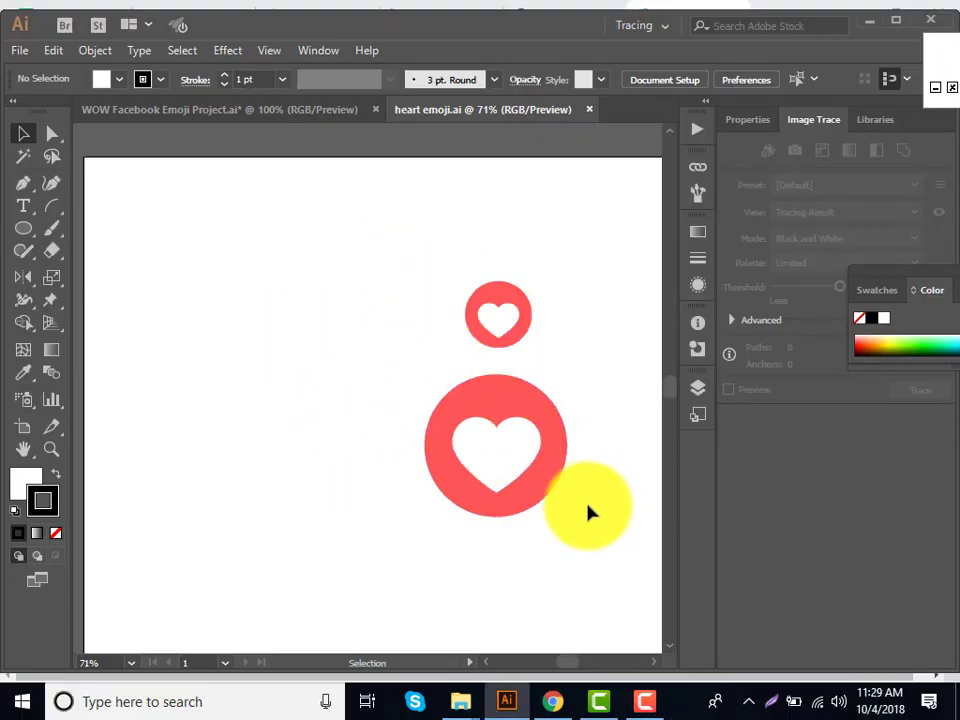
- Move both reference heart emojis to the left side of the artboard
mouse_move(596, 532)
left_mouse_down()
mouse_move(490, 372)
mouse_move(518, 408)
mouse_move(205, 362)
left_mouse_up()
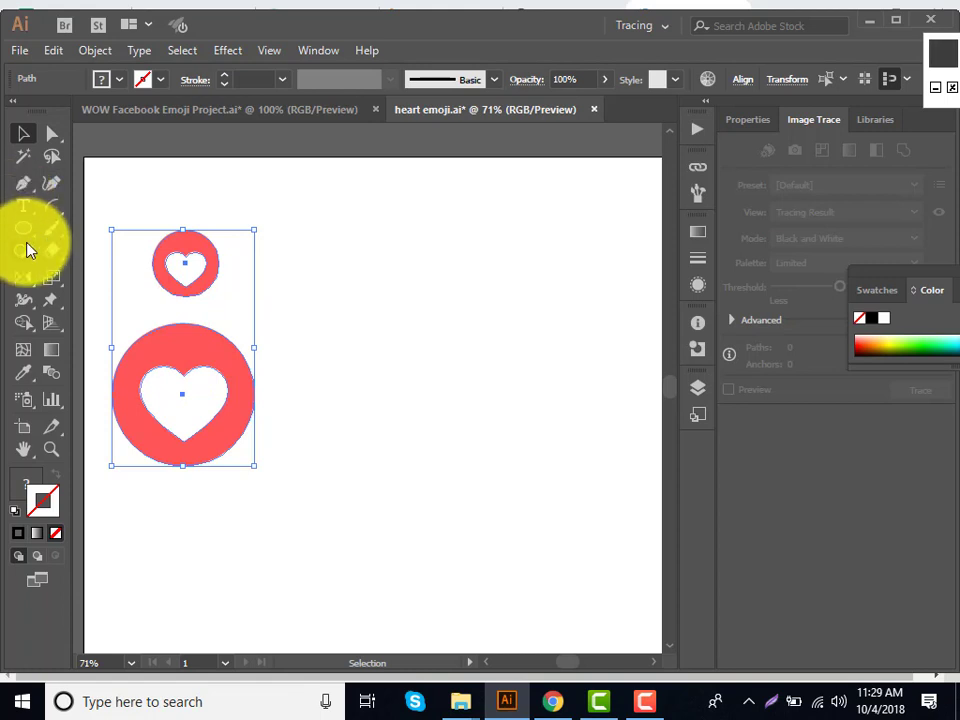
- Draw a 100 × 100 px circle on the right of the artboard
left_click(434, 260)
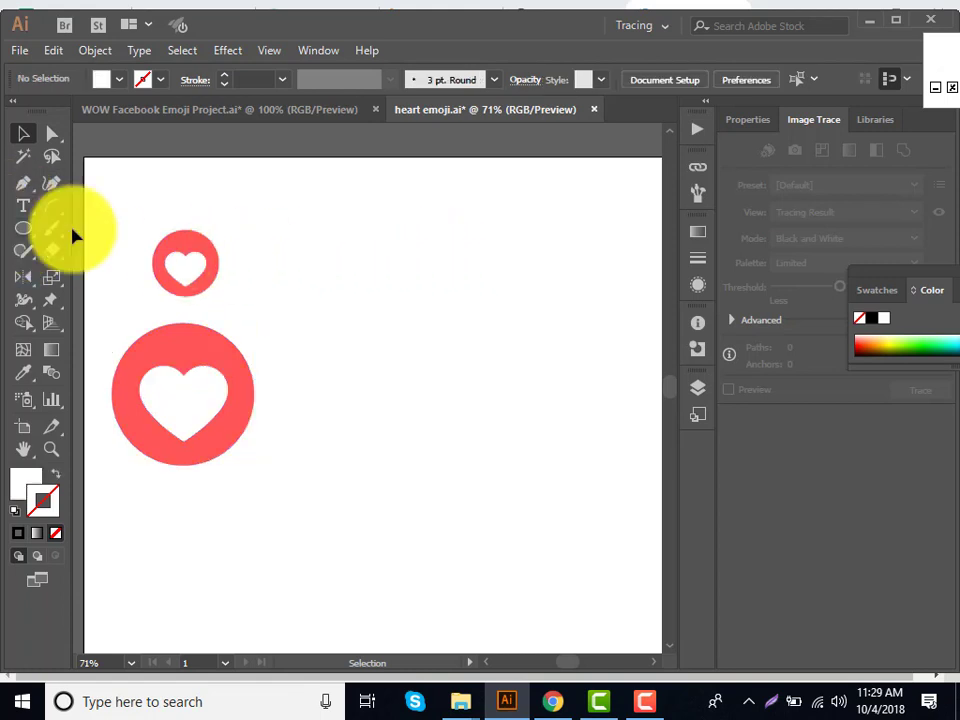
left_click(23, 228)
left_click(532, 341)
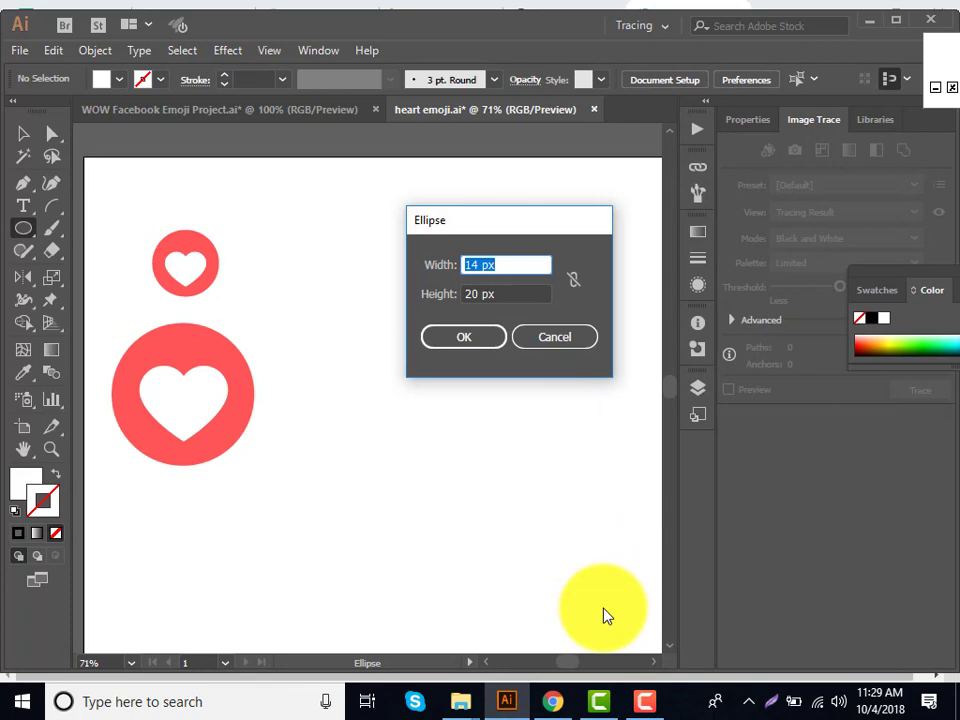
type("100")
key("Tab")
type("1")
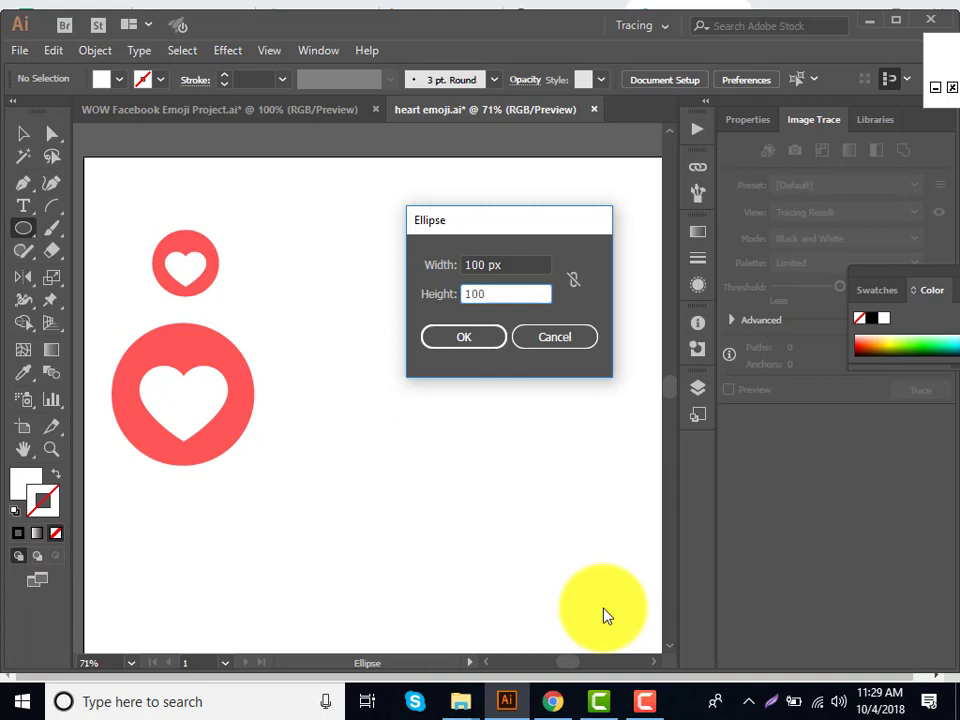
double_click(525, 292)
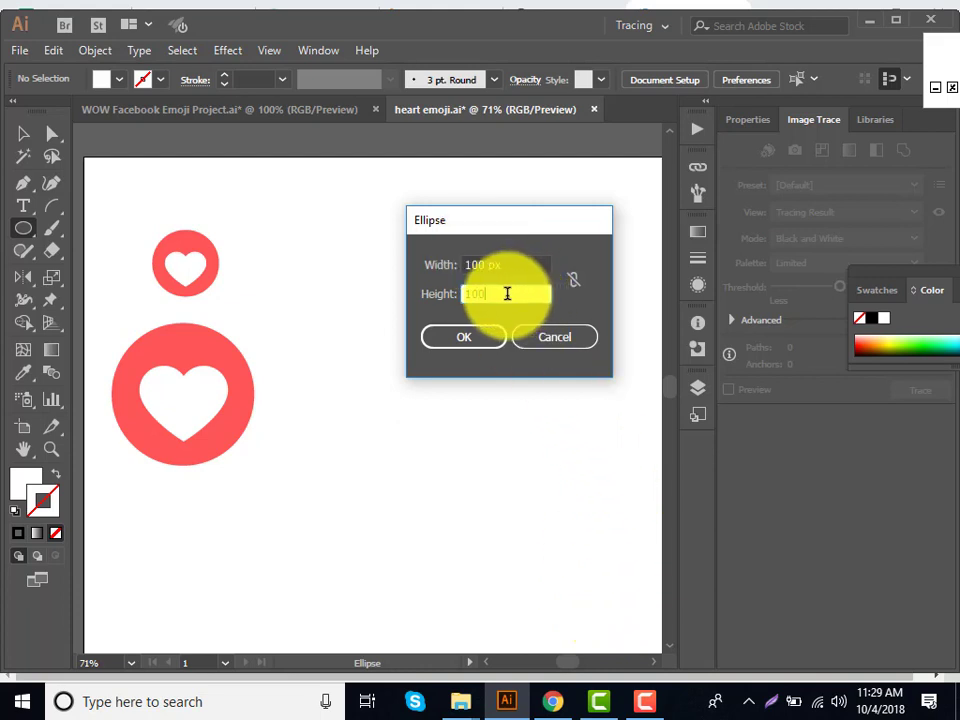
left_click(478, 340)
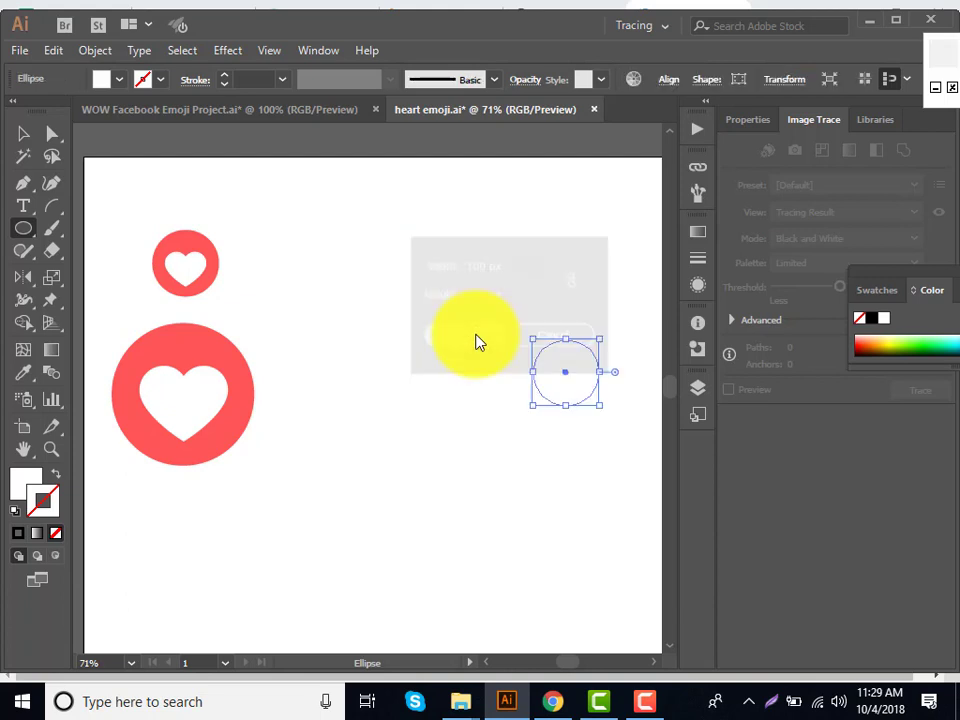
- Fill the new circle with the heart emoji's red using the Eyedropper
left_click(23, 372)
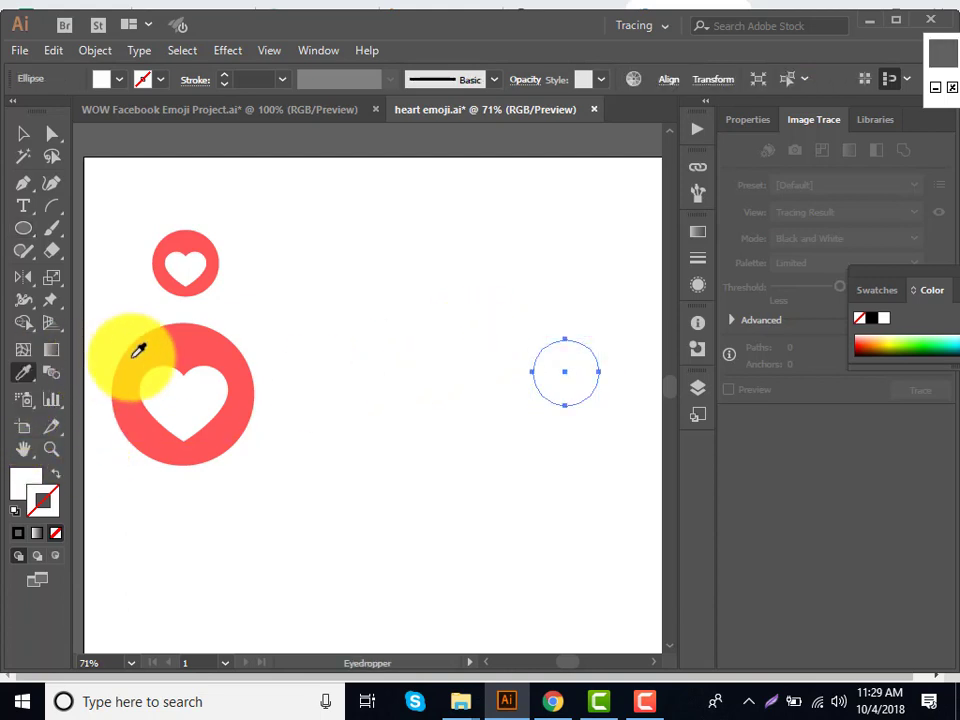
left_click(166, 343)
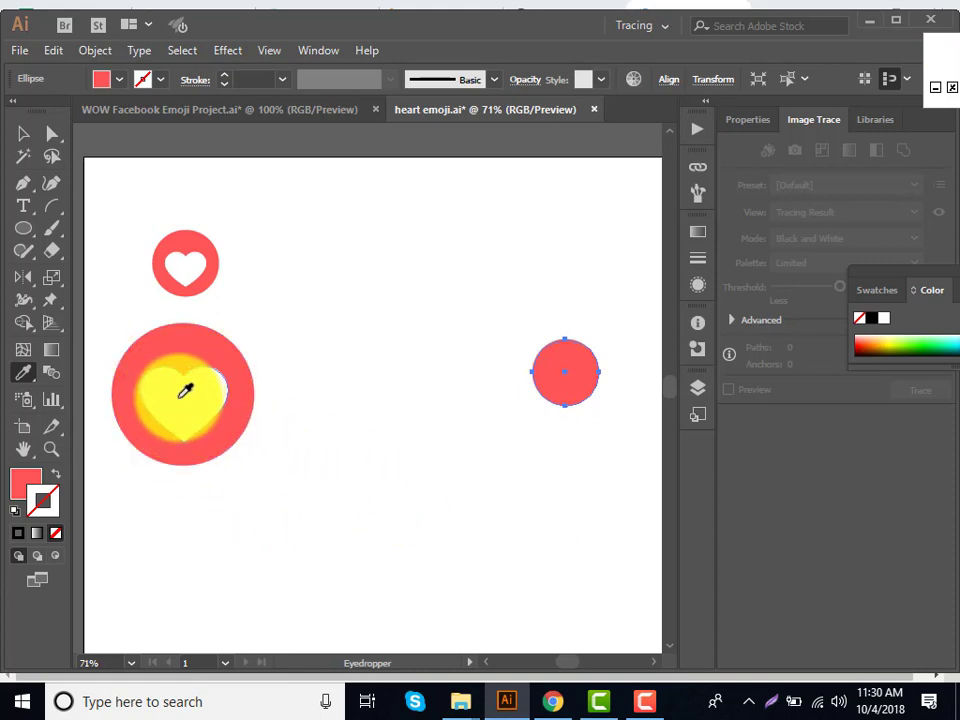
left_click(22, 232)
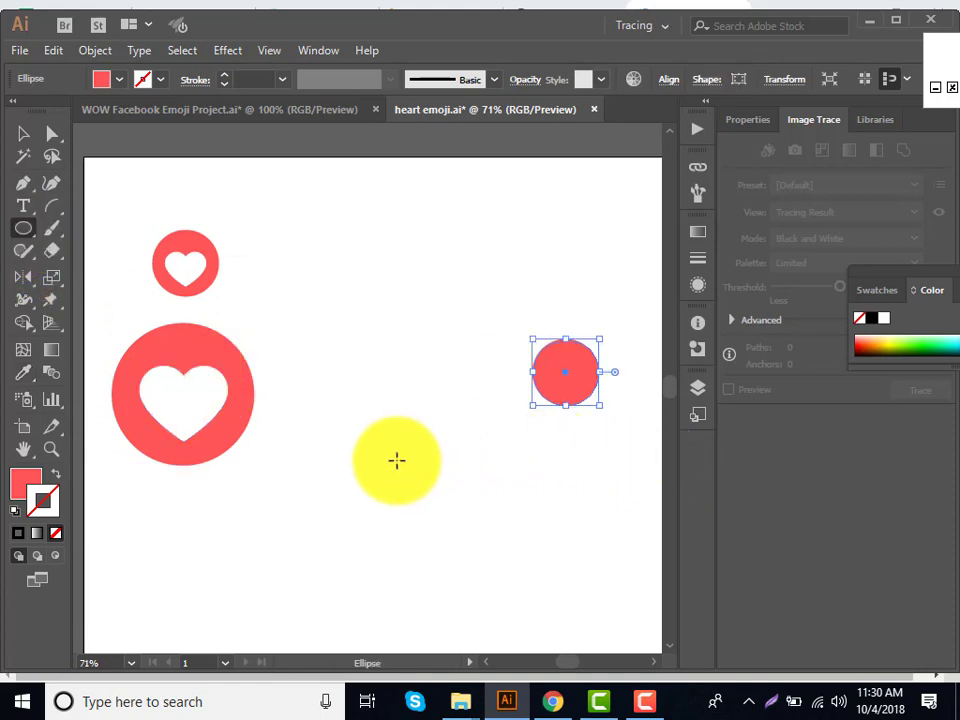
- Add a 34 × 34 px circle below the large one and zoom in on it
left_click(396, 460)
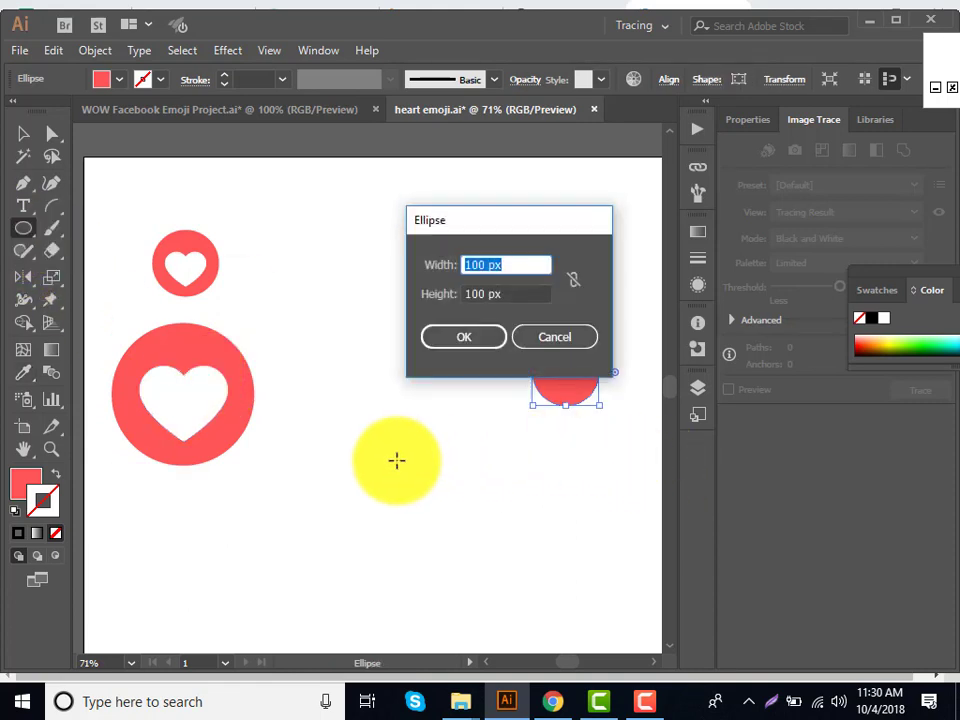
type("34")
key("Tab")
type("3")
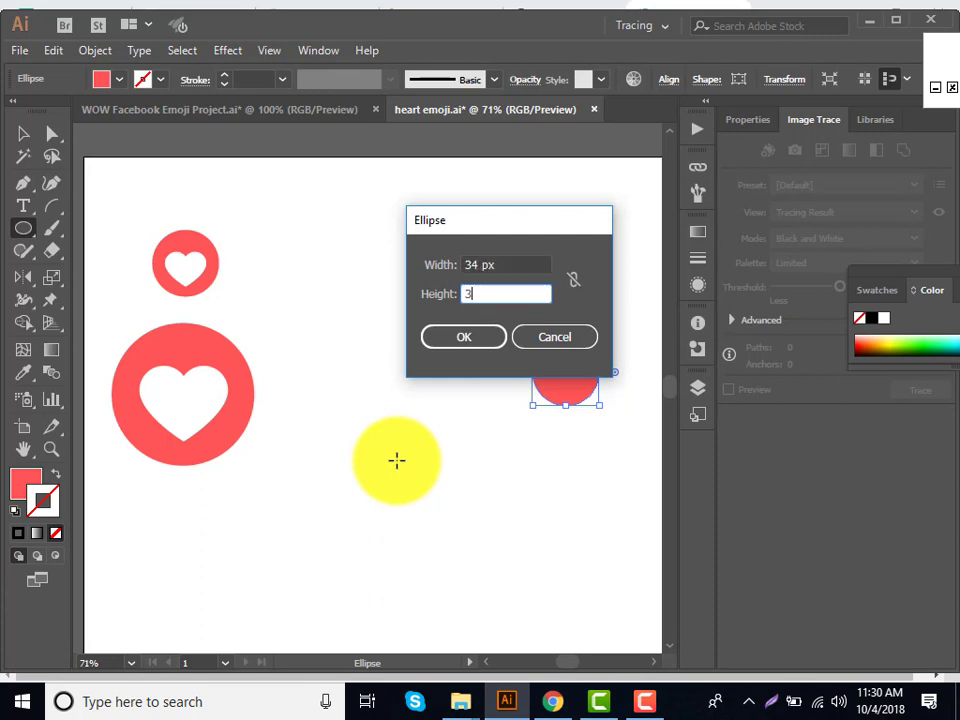
type("4")
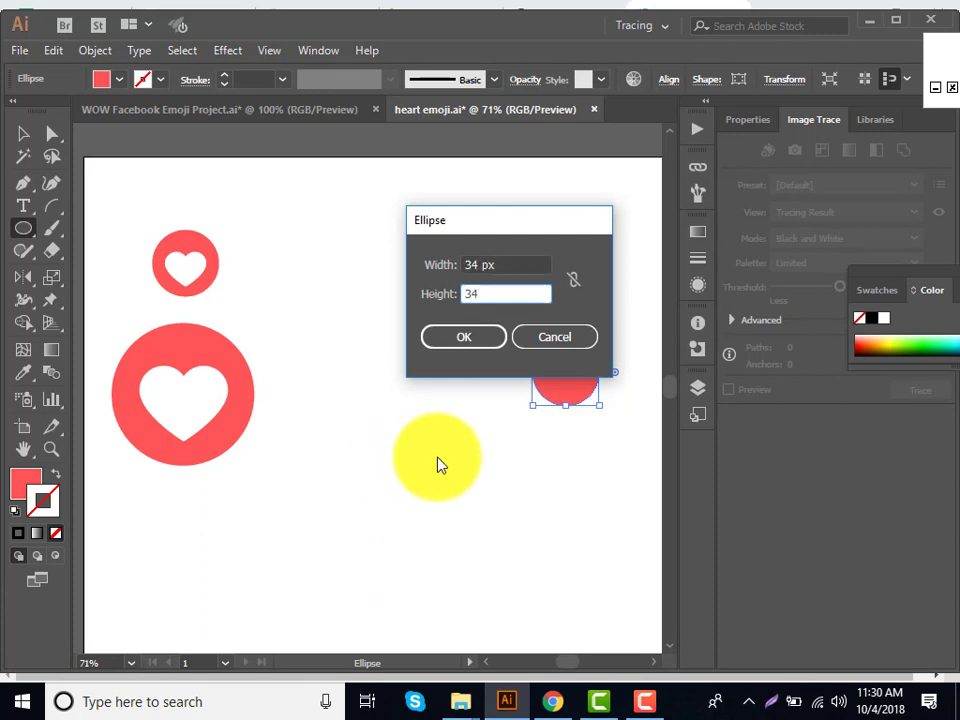
left_click(476, 336)
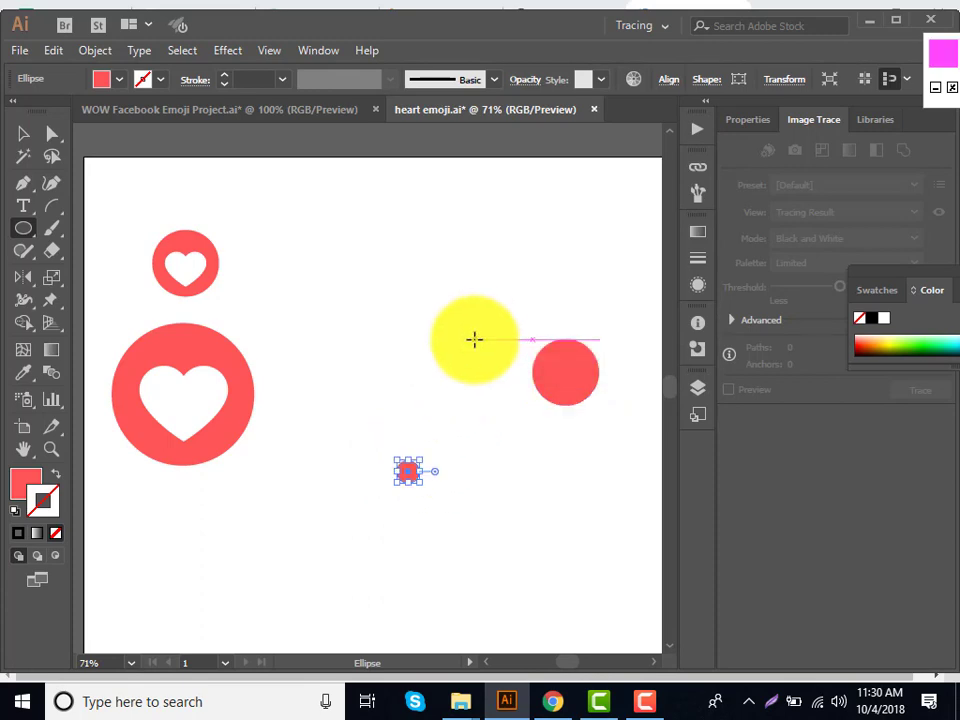
key("ctrl+plus")
key("ctrl+plus")
key("ctrl+plus")
key("ctrl+plus")
key("ctrl+plus")
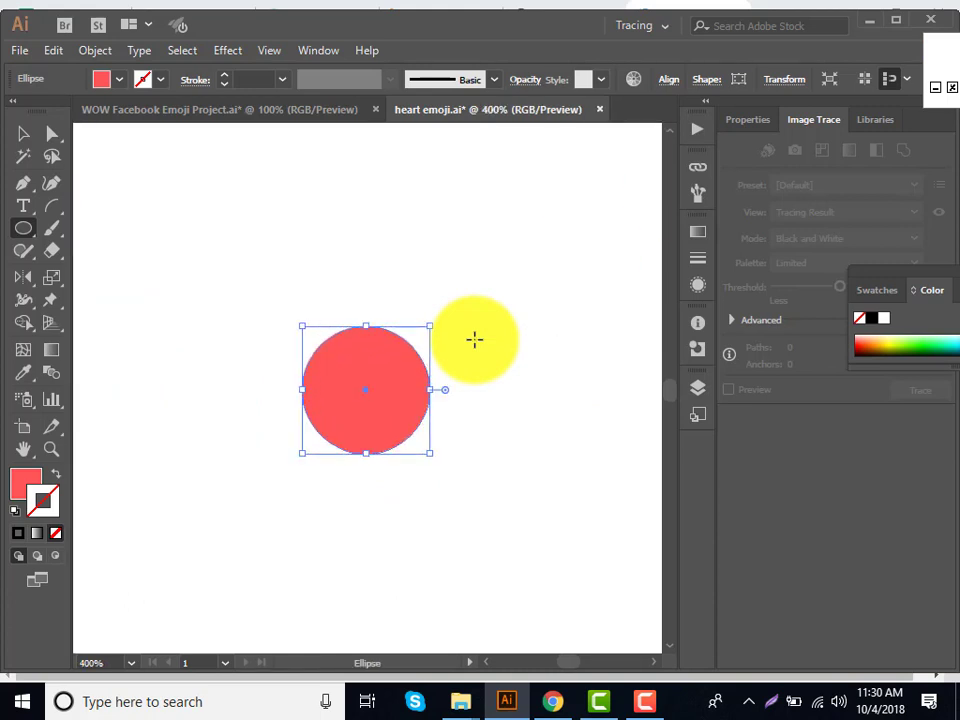
key("ctrl+minus")
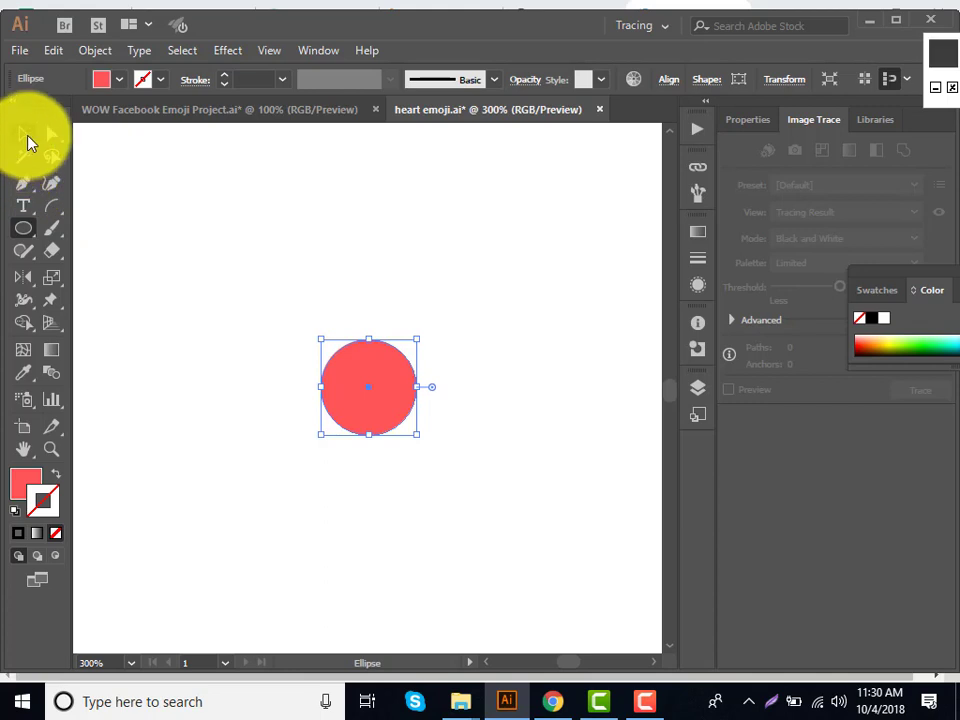
- Alt-drag a copy of the small circle overlapping its right side, then select both
left_click(26, 134)
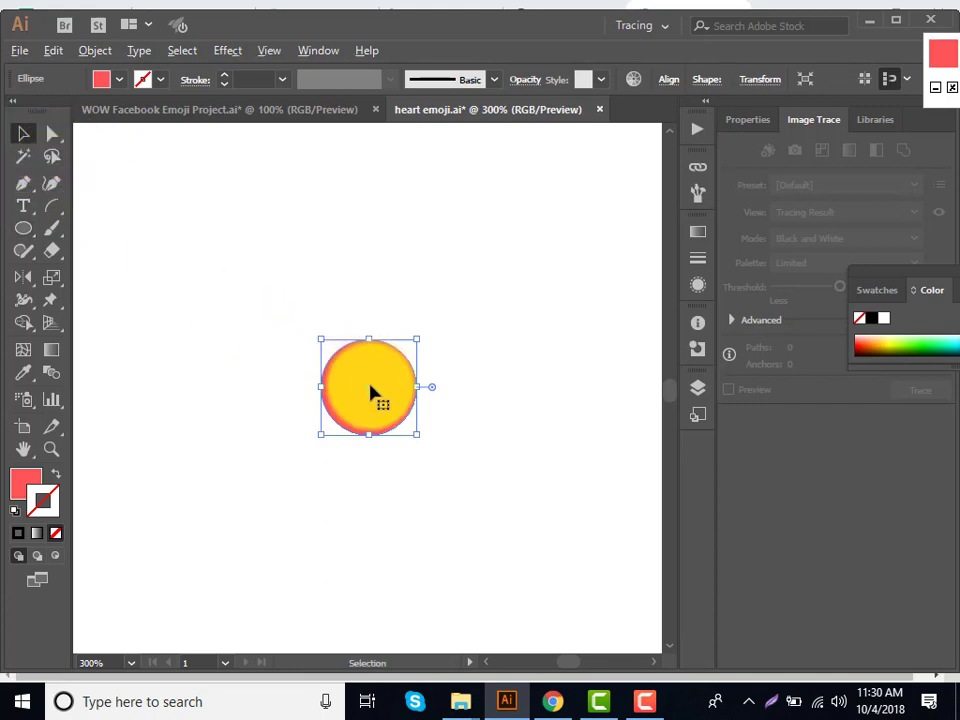
left_click_drag(368, 395, 446, 399)
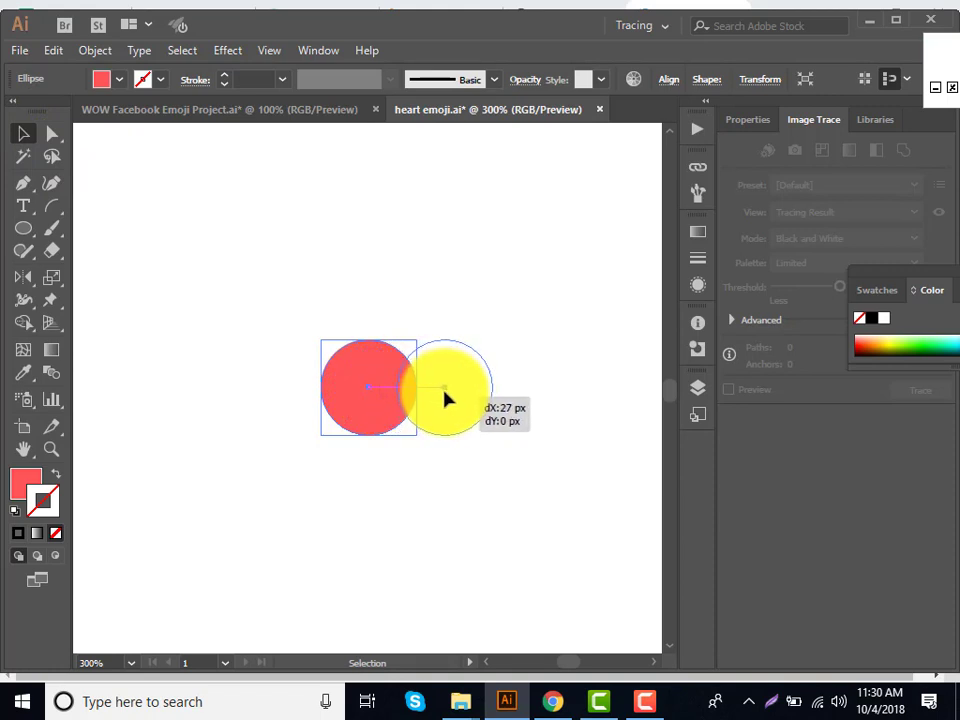
left_click_drag(446, 399, 447, 394)
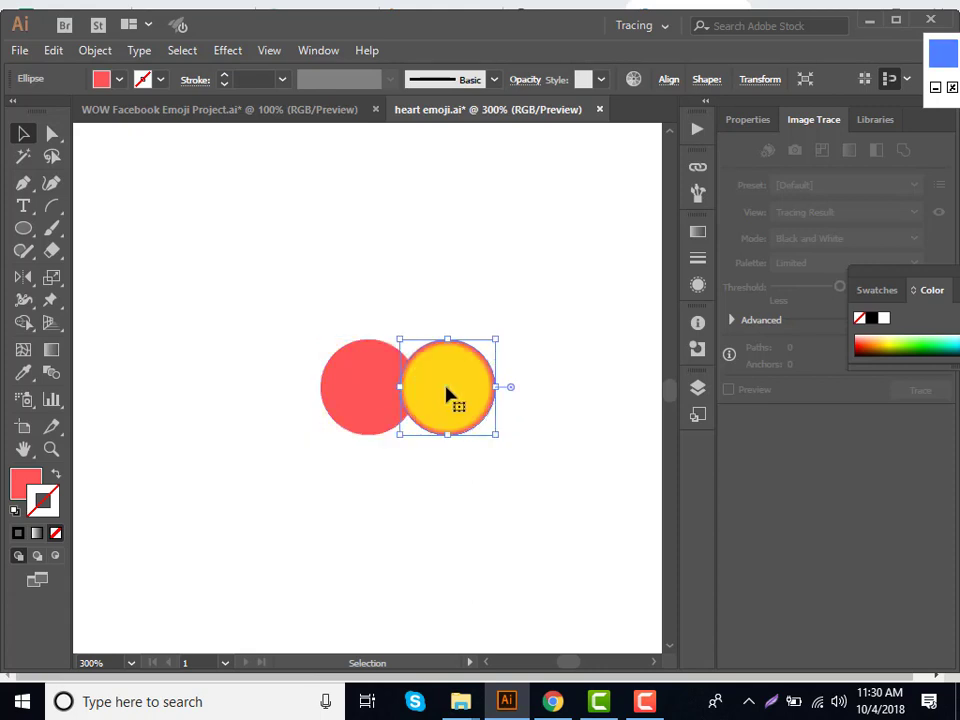
left_click_drag(259, 306, 567, 468)
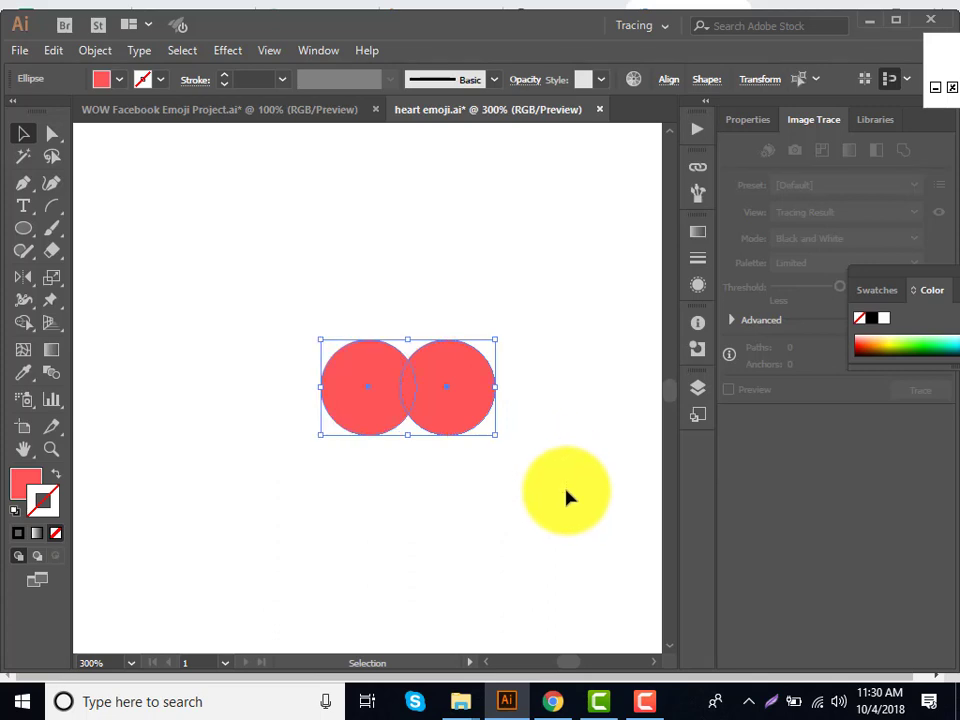
left_click(568, 497)
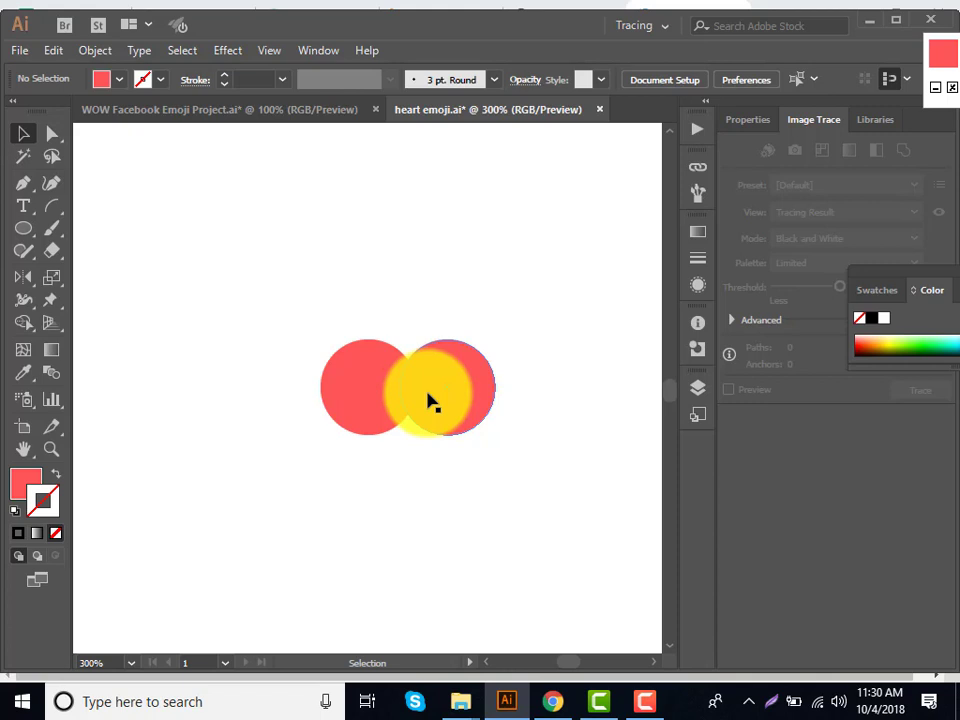
left_click_drag(255, 330, 542, 478)
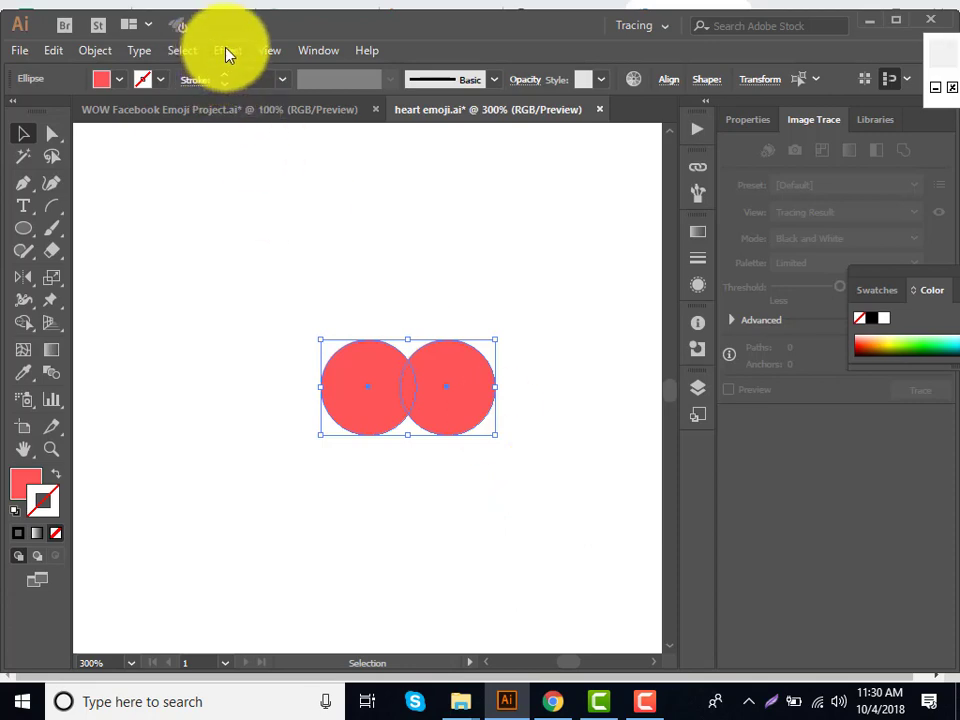
- Unite the two overlapping small circles with a floating Pathfinder panel
left_click(318, 50)
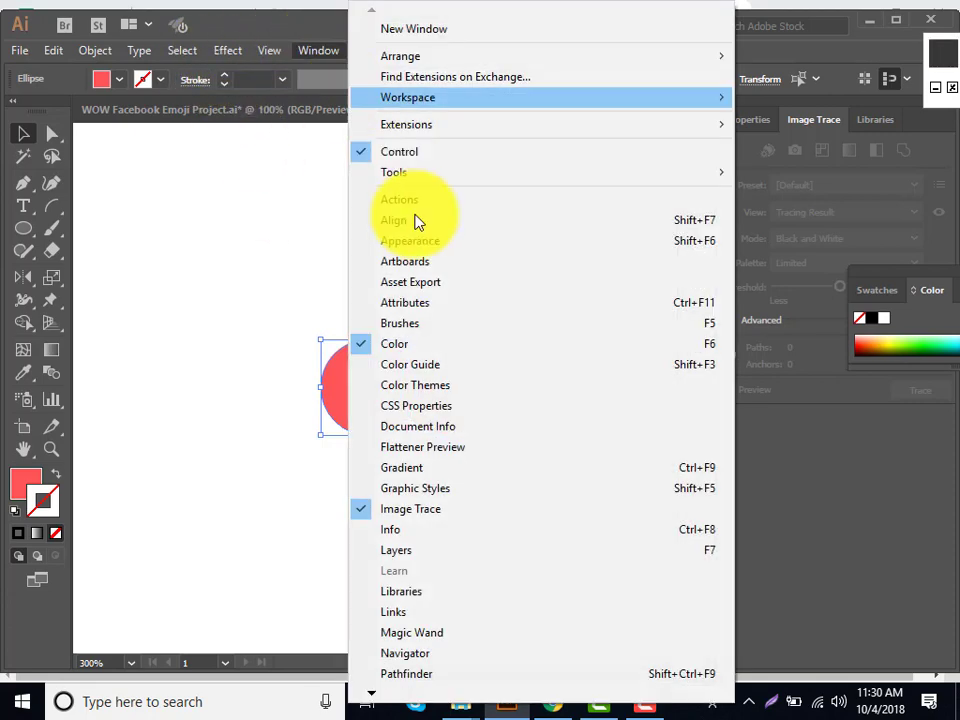
left_click(490, 673)
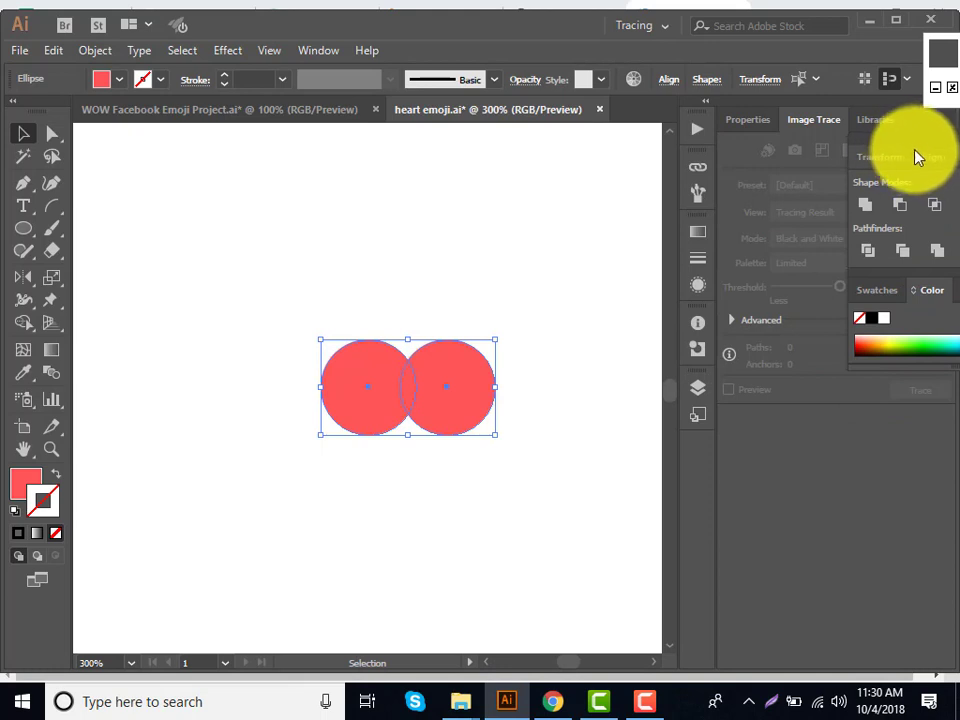
left_click_drag(918, 157, 540, 137)
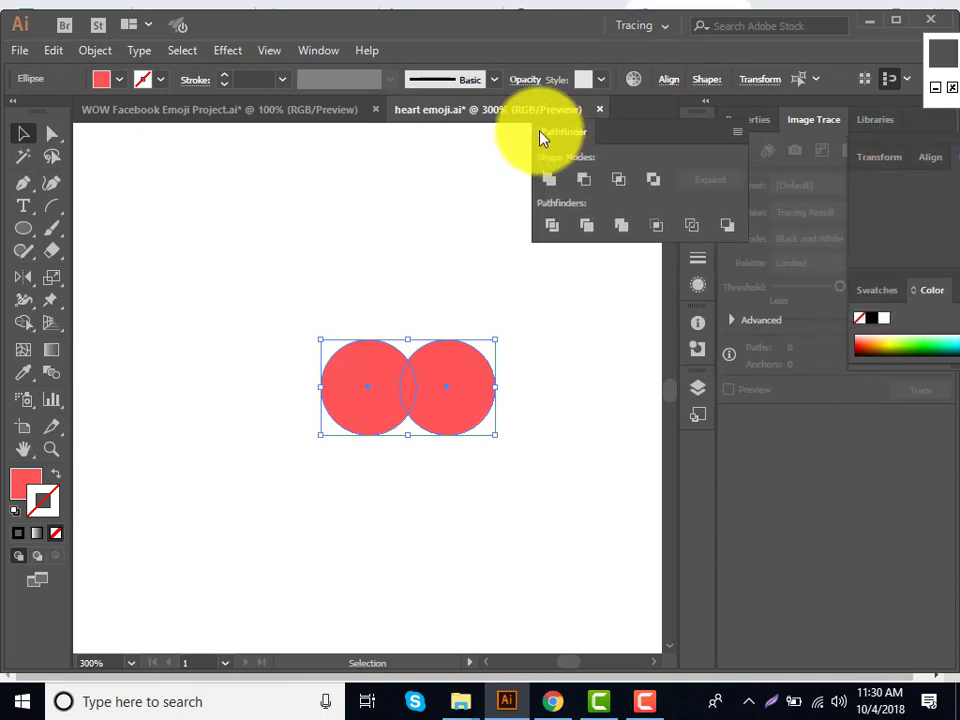
left_click(549, 178)
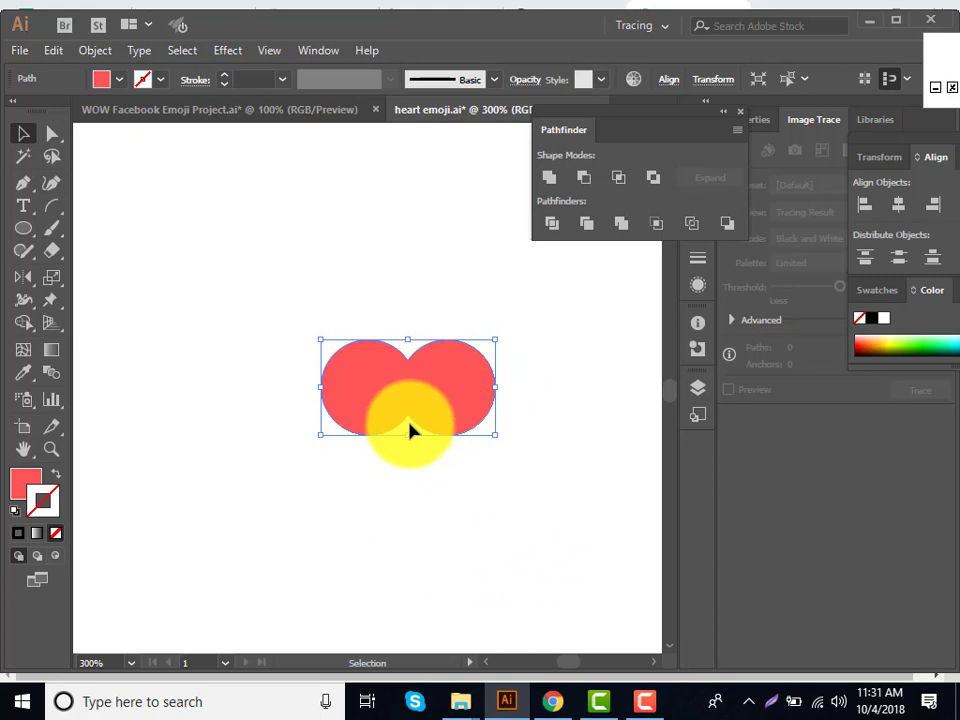
left_click(14, 236)
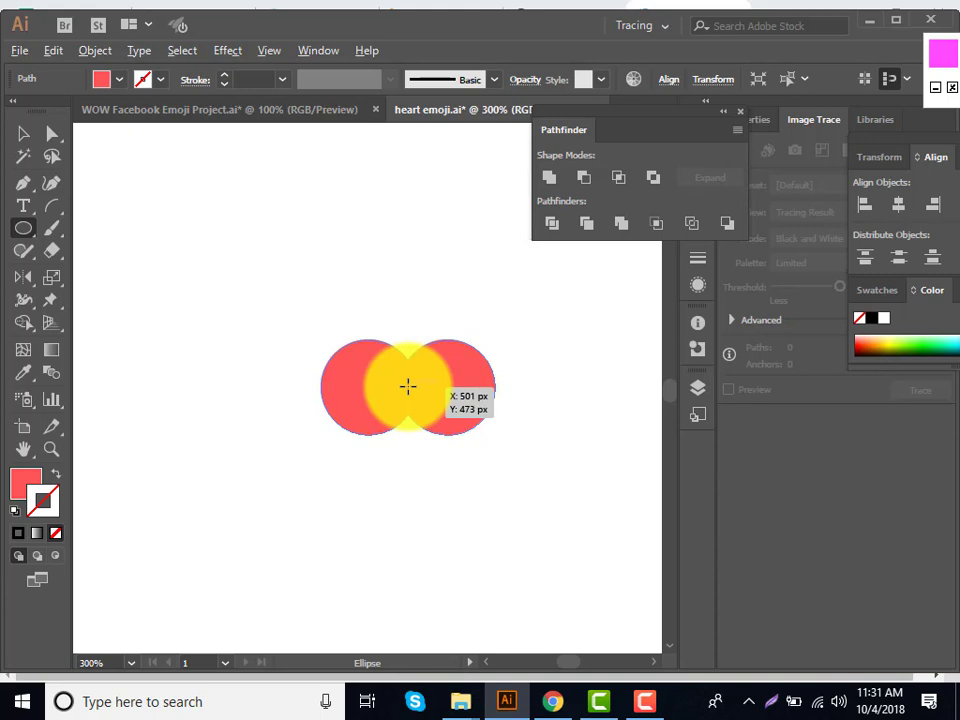
- Draw a larger circle over the merged shape and push its top anchor down into a dip
mouse_move(408, 386)
left_mouse_down()
mouse_move(502, 456)
mouse_move(496, 445)
left_mouse_up()
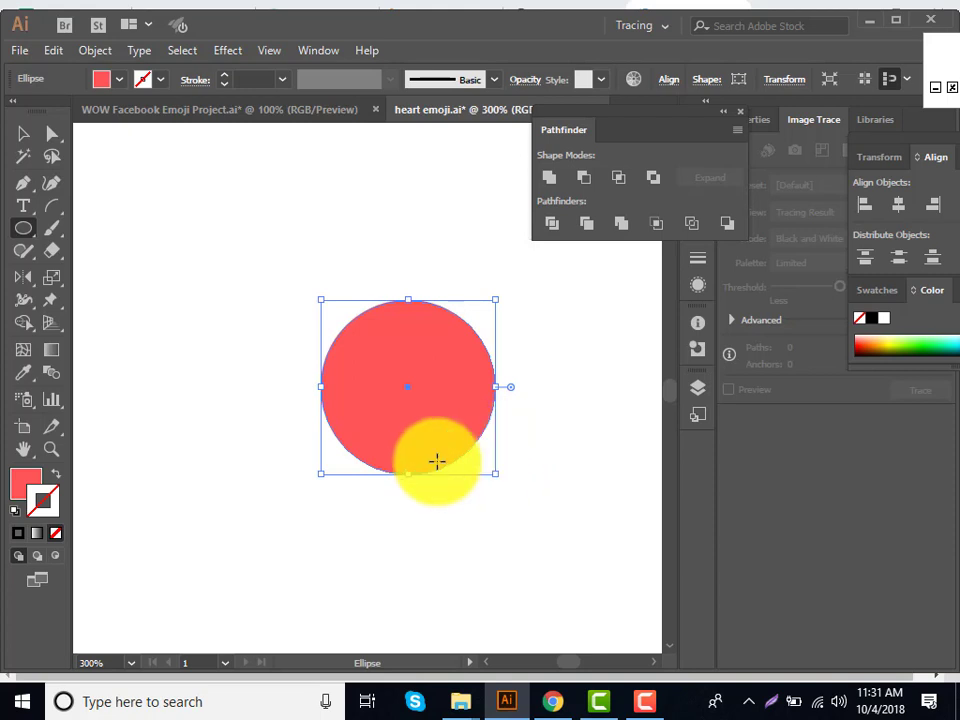
left_click(45, 136)
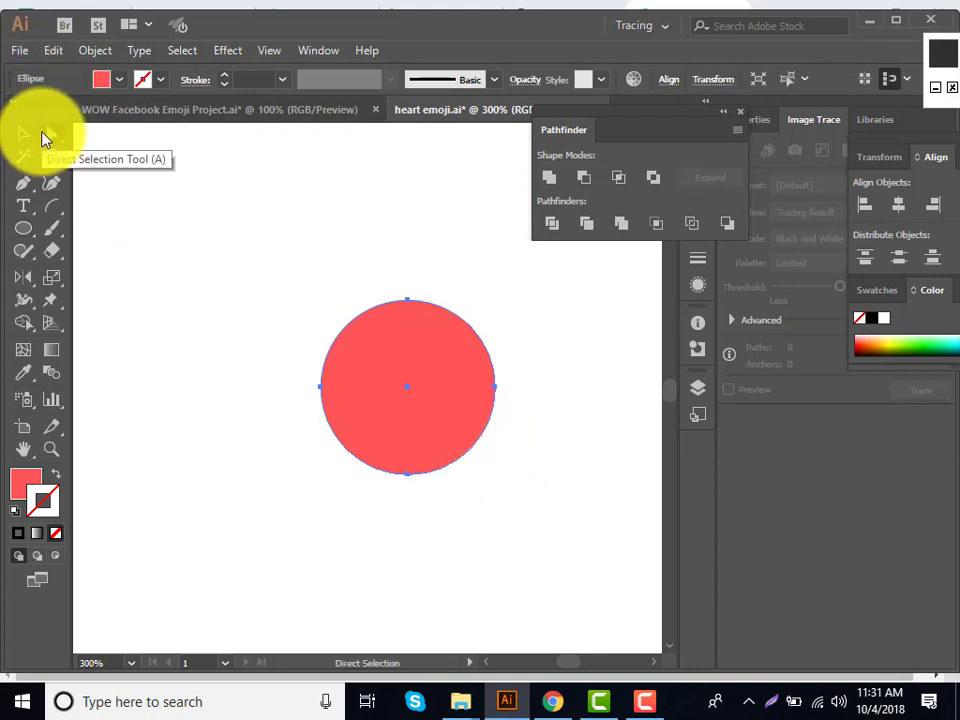
left_click(408, 300)
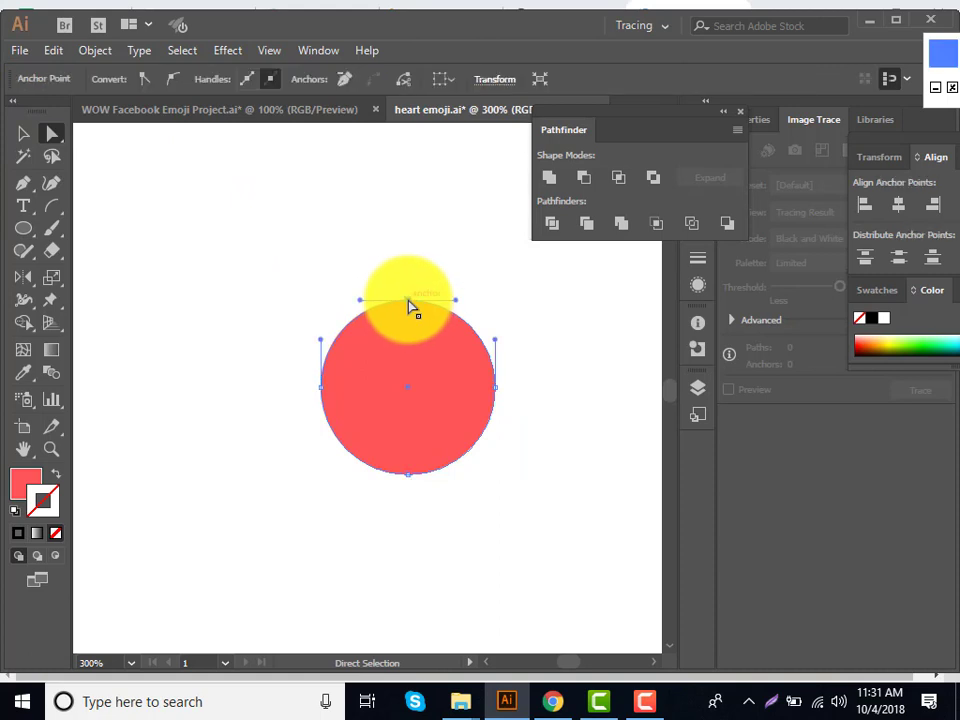
key("shift+Down")
key("ctrl+z")
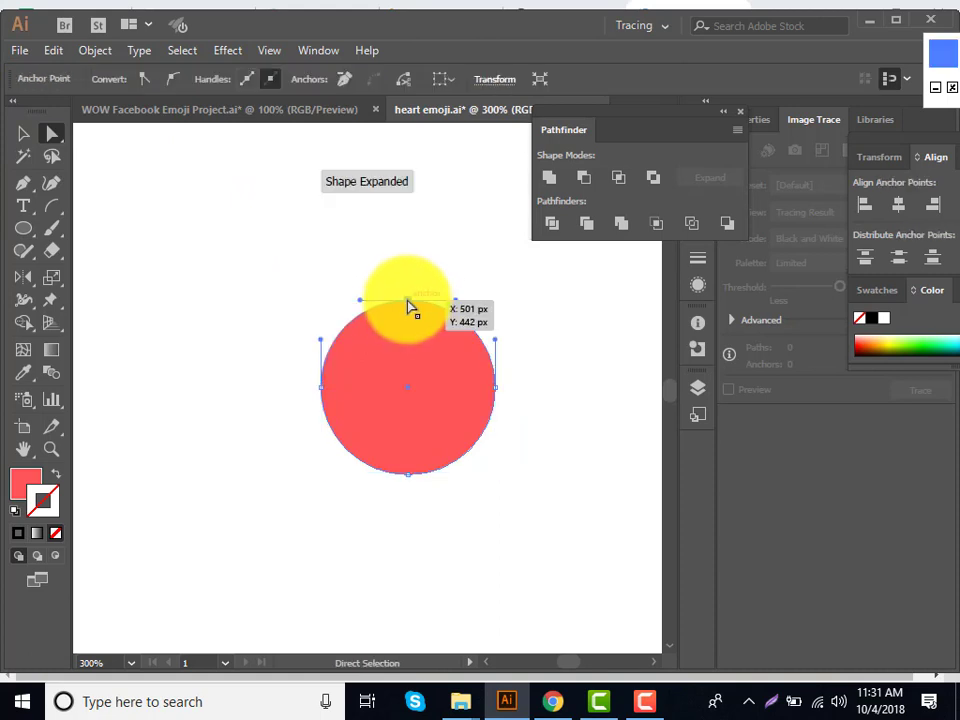
left_click_drag(412, 306, 410, 308)
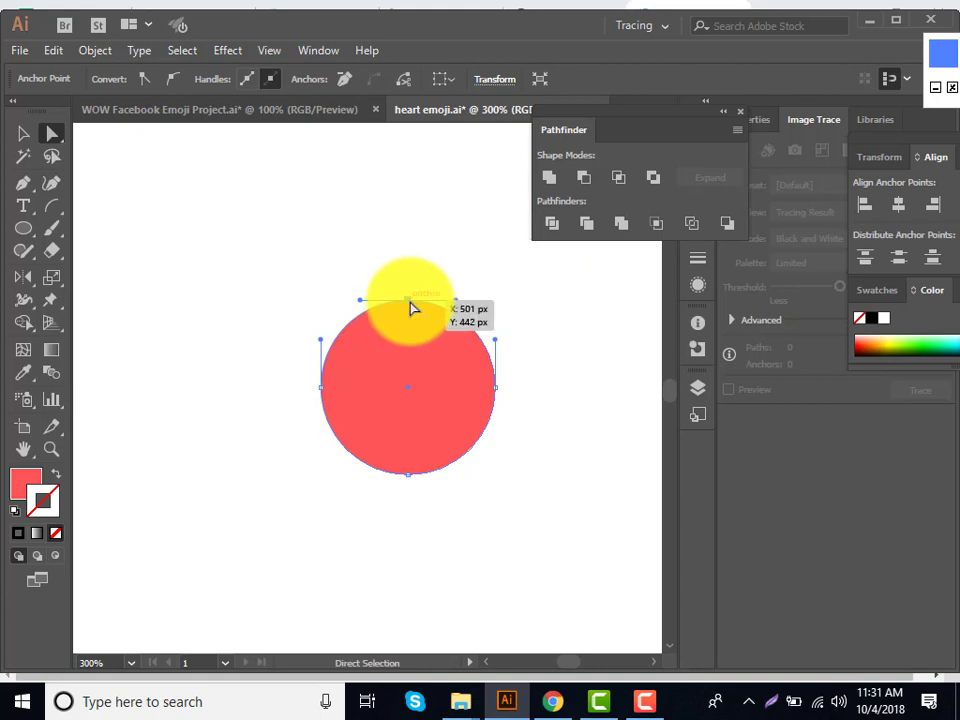
key("shift+Down")
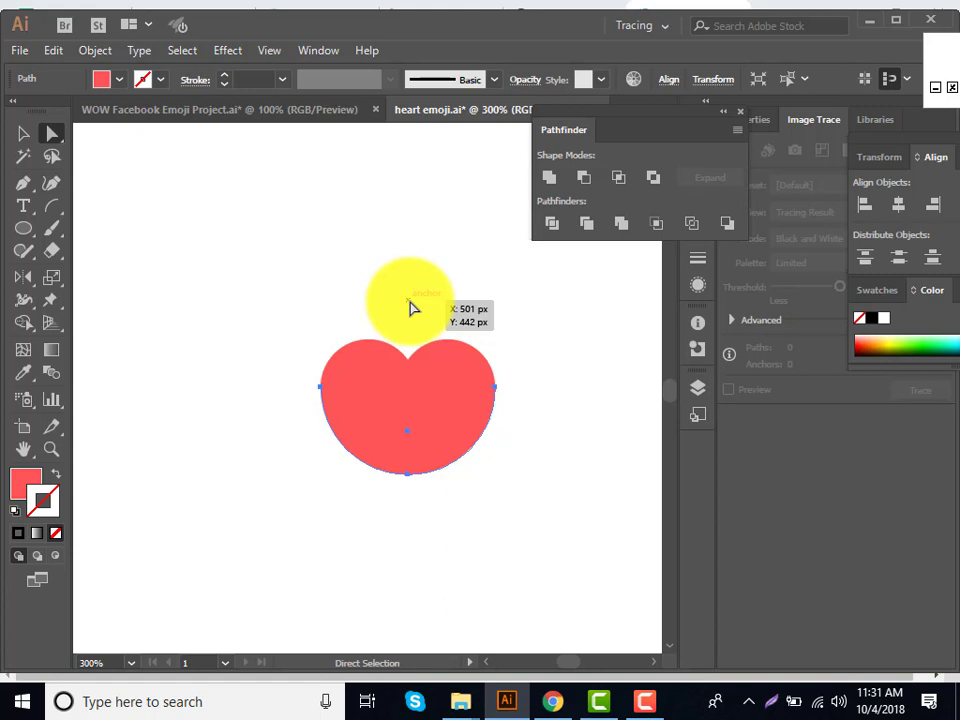
- Unite the dipped circle and the two-lobed top into one solid red heart
left_click(23, 134)
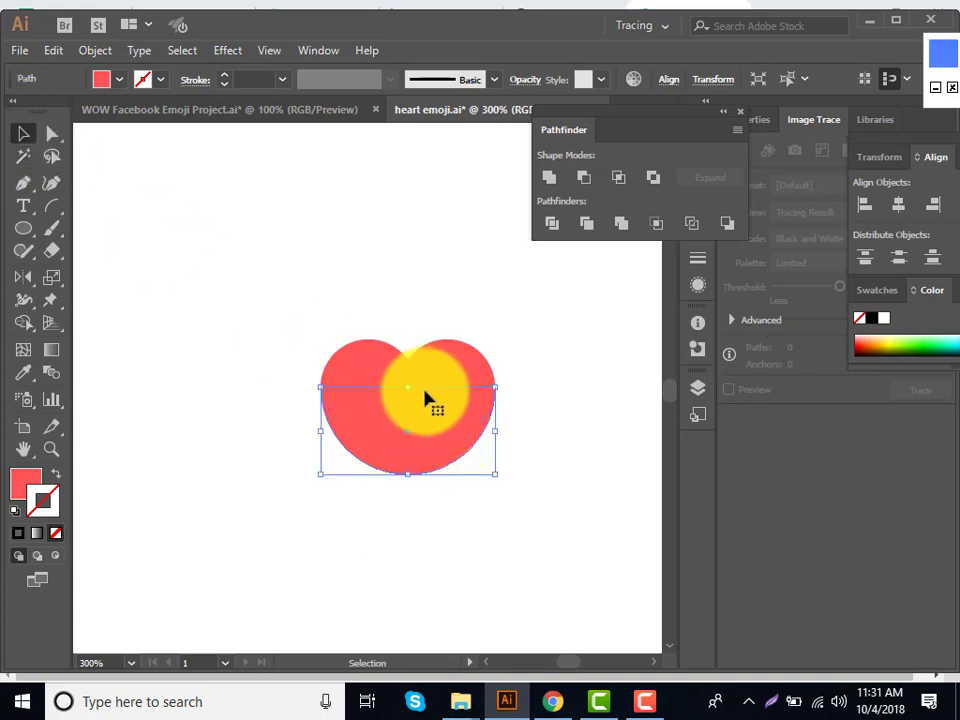
left_click_drag(425, 396, 366, 354)
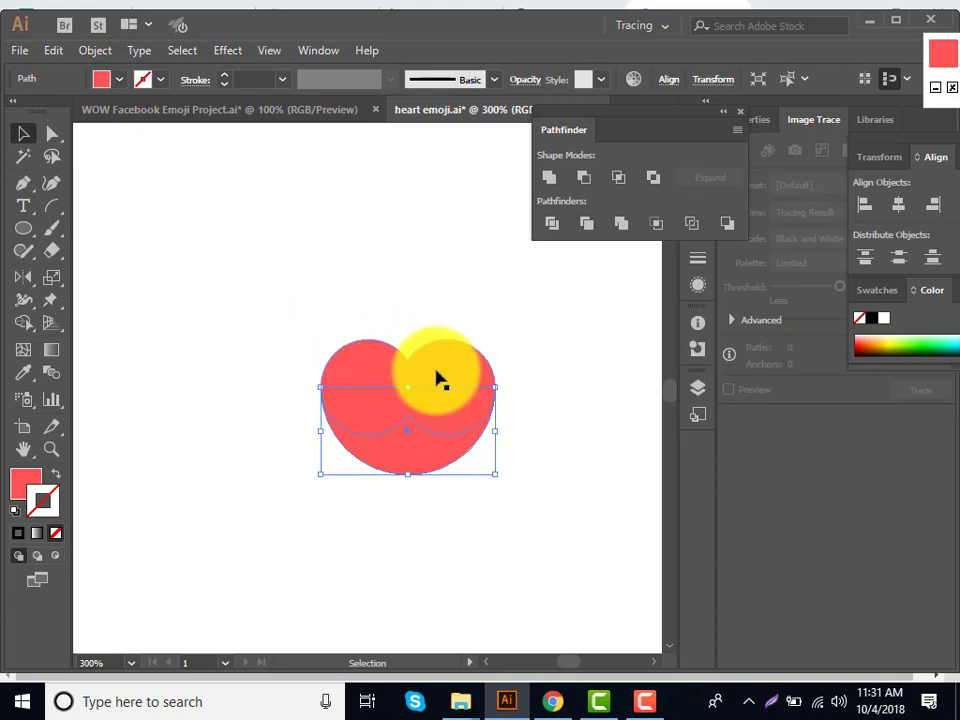
key("ctrl+z")
key("ctrl+shift+z")
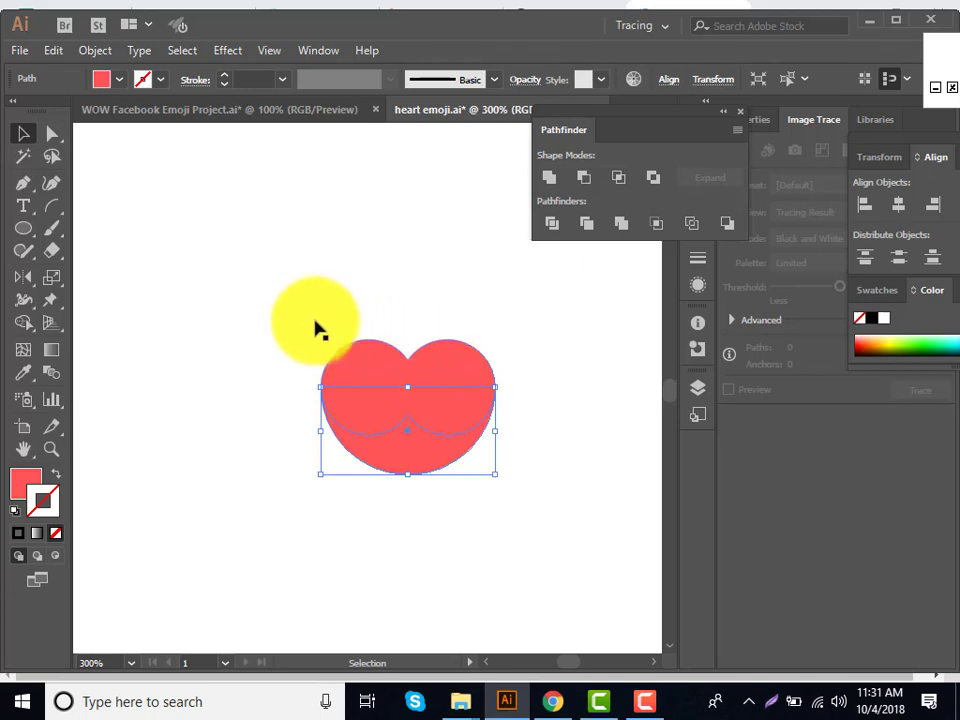
left_click_drag(305, 312, 514, 510)
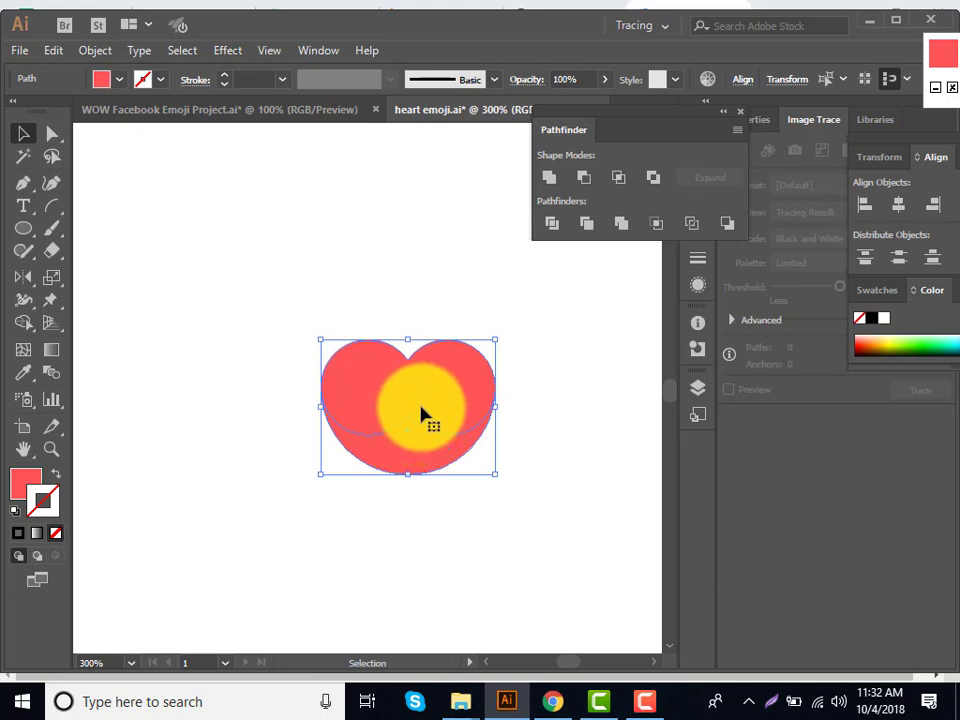
left_click(551, 186)
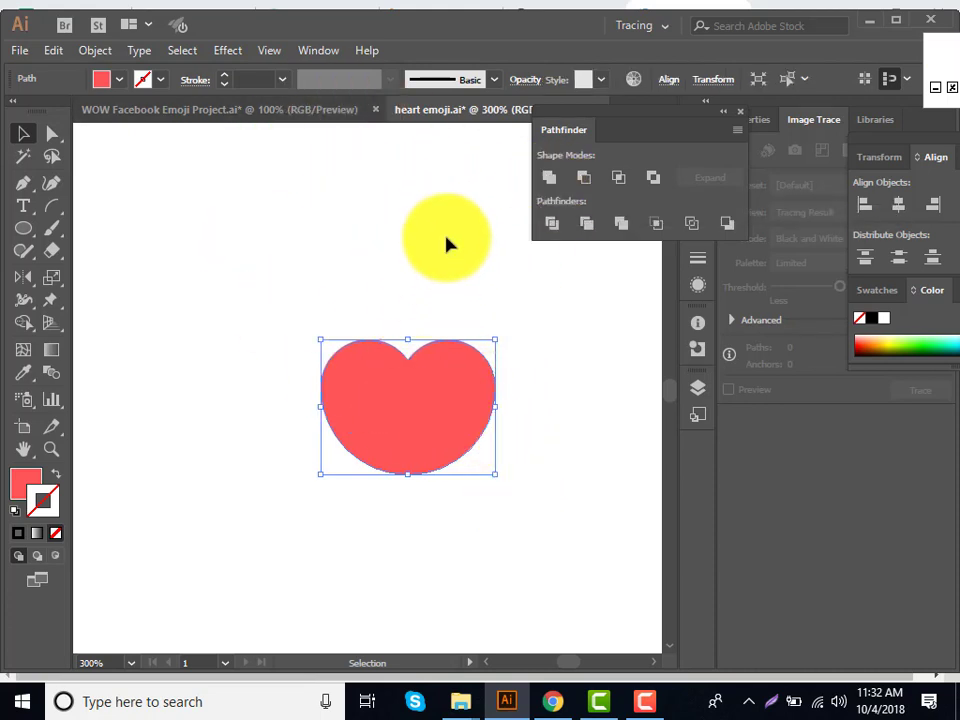
- Nudge the heart's bottom anchor down and convert it to a sharp corner
left_click(50, 135)
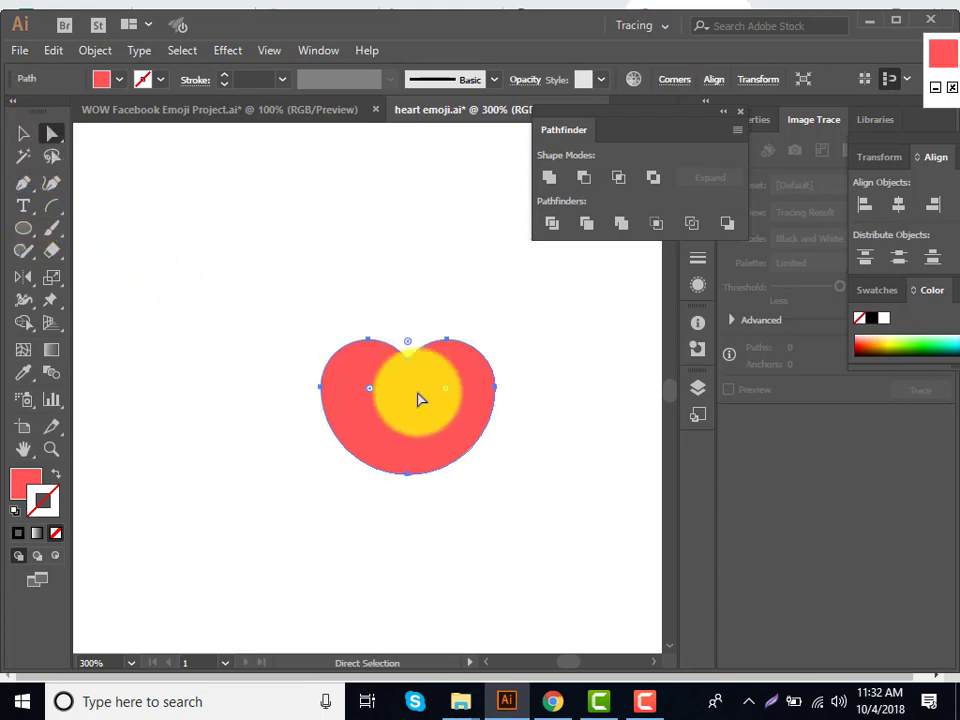
left_click(408, 475)
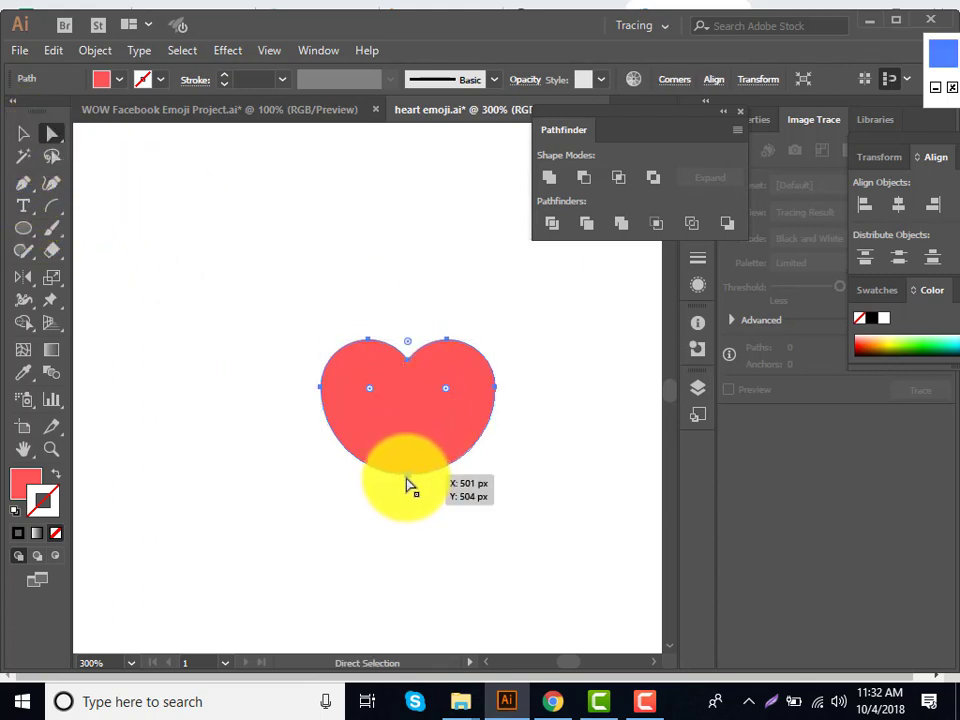
key("Down")
key("Down")
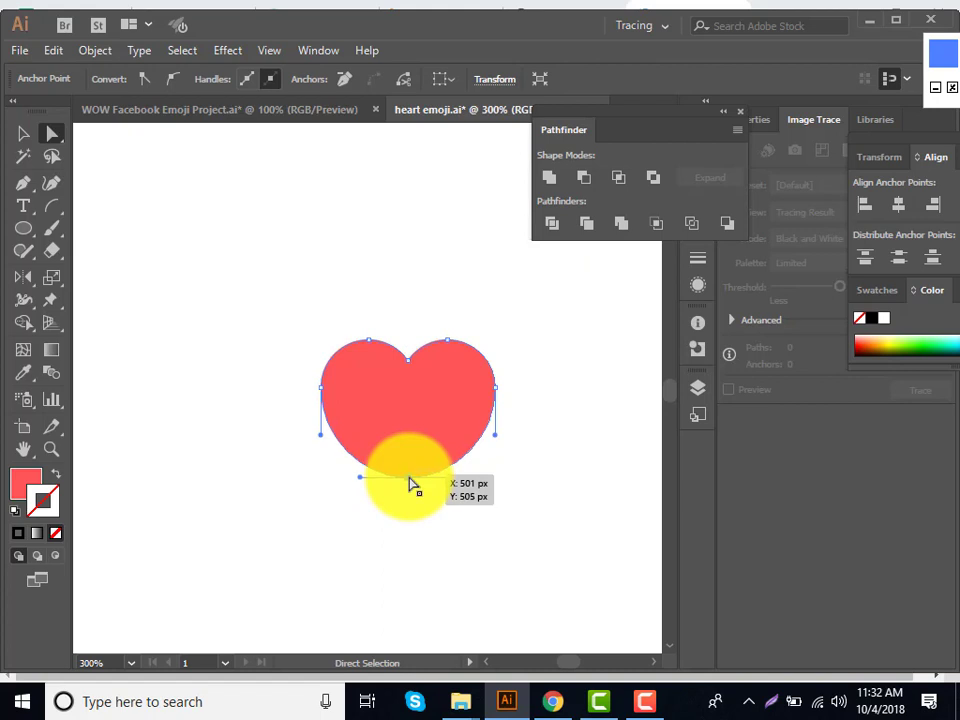
key("Down")
key("Down")
key("Down")
key("Down")
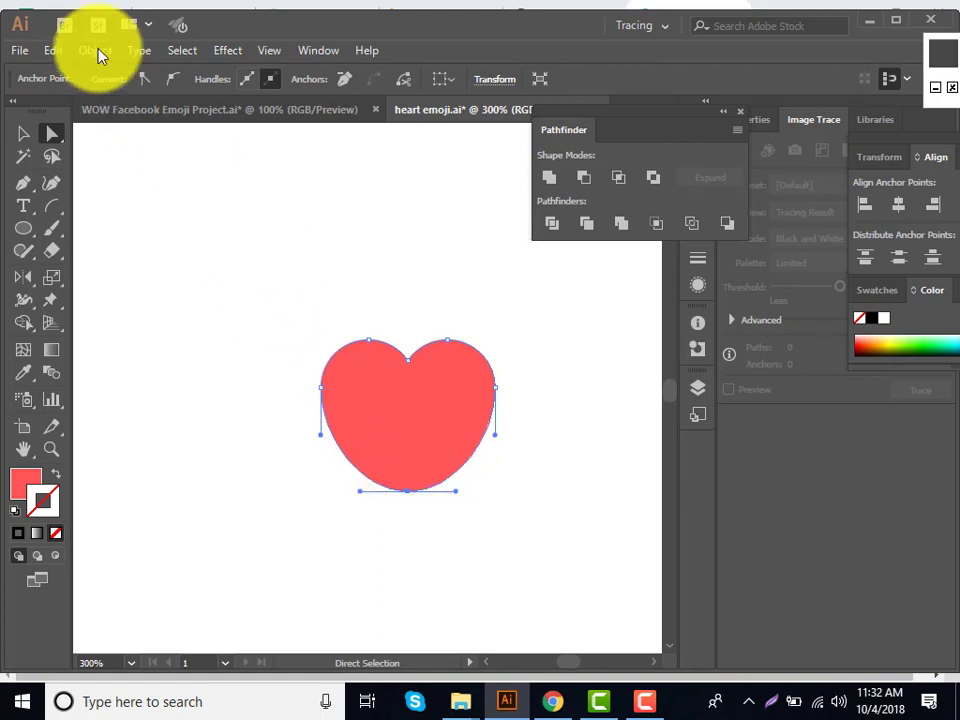
left_click(137, 84)
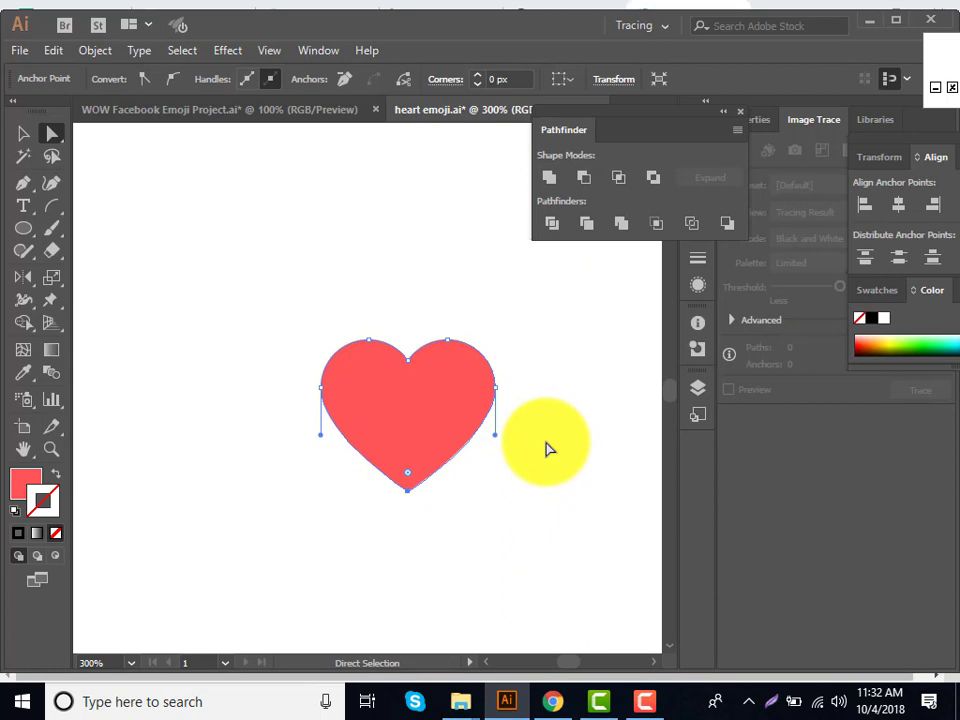
key("ctrl+minus")
key("ctrl+minus")
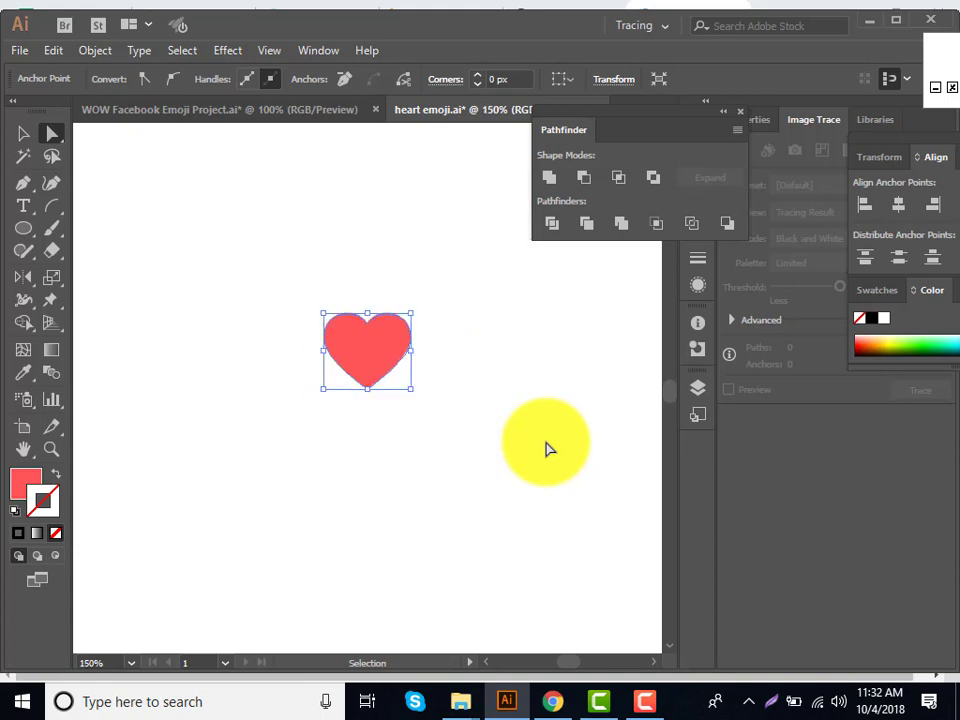
- Fit the artboard in view and drag the small heart onto the 100 px red circle
key("ctrl+0")
key("a")
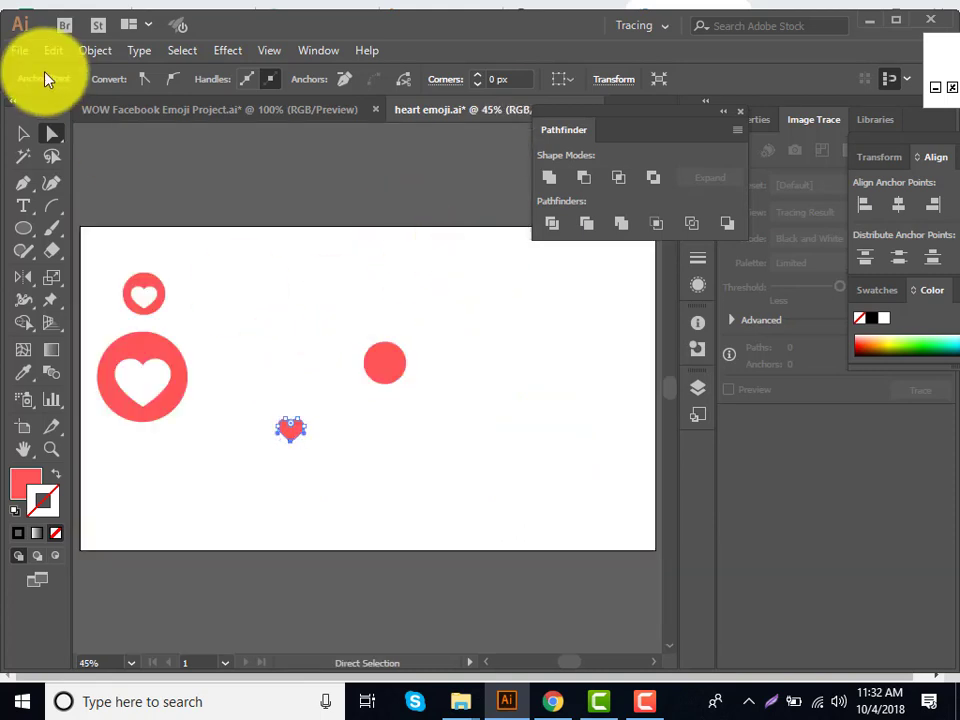
left_click(23, 133)
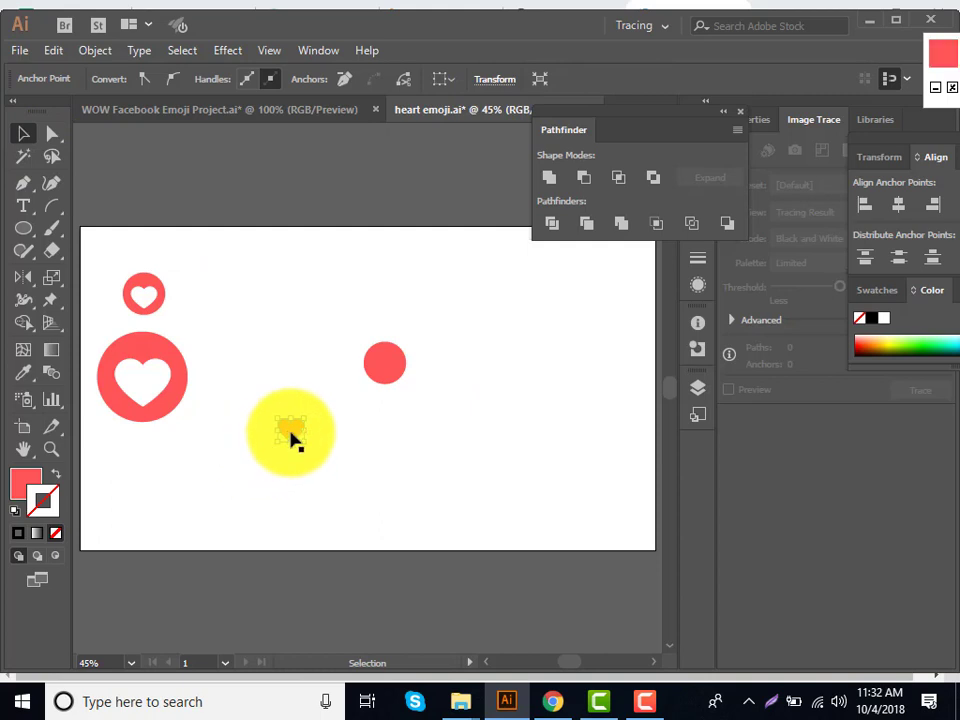
left_click_drag(292, 440, 385, 370)
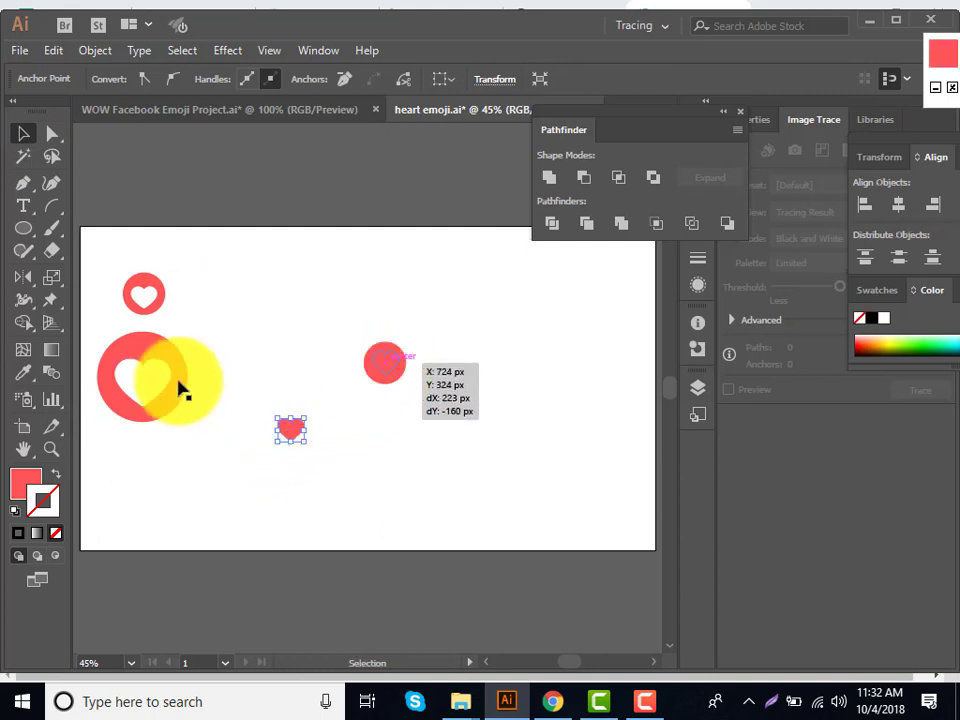
- Give the heart on the red circle a white fill
double_click(28, 490)
left_click_drag(553, 462, 371, 206)
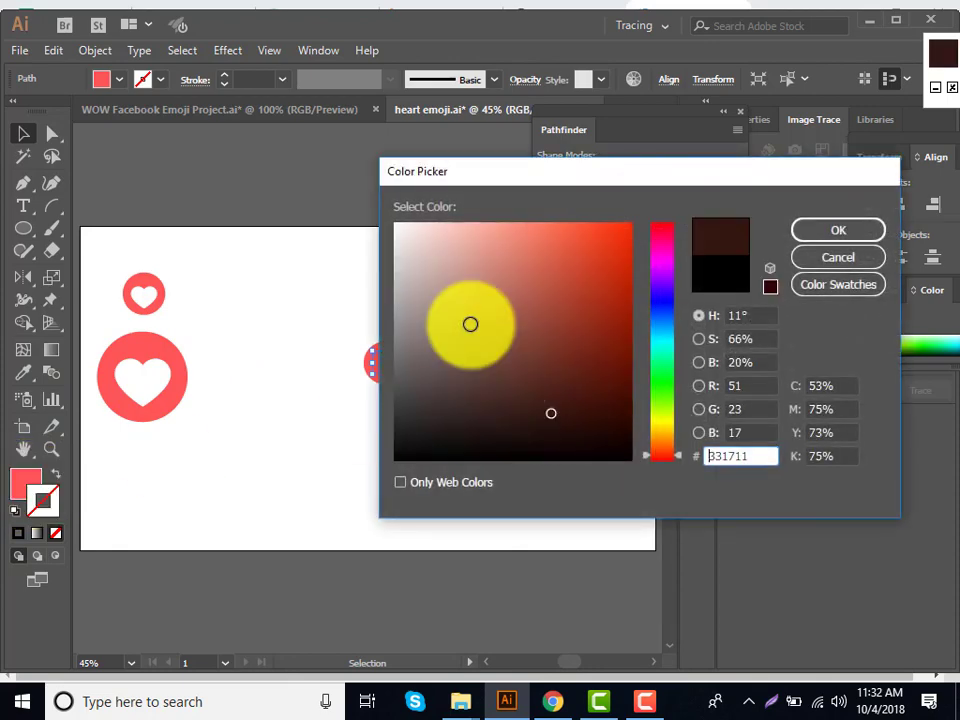
left_click(838, 230)
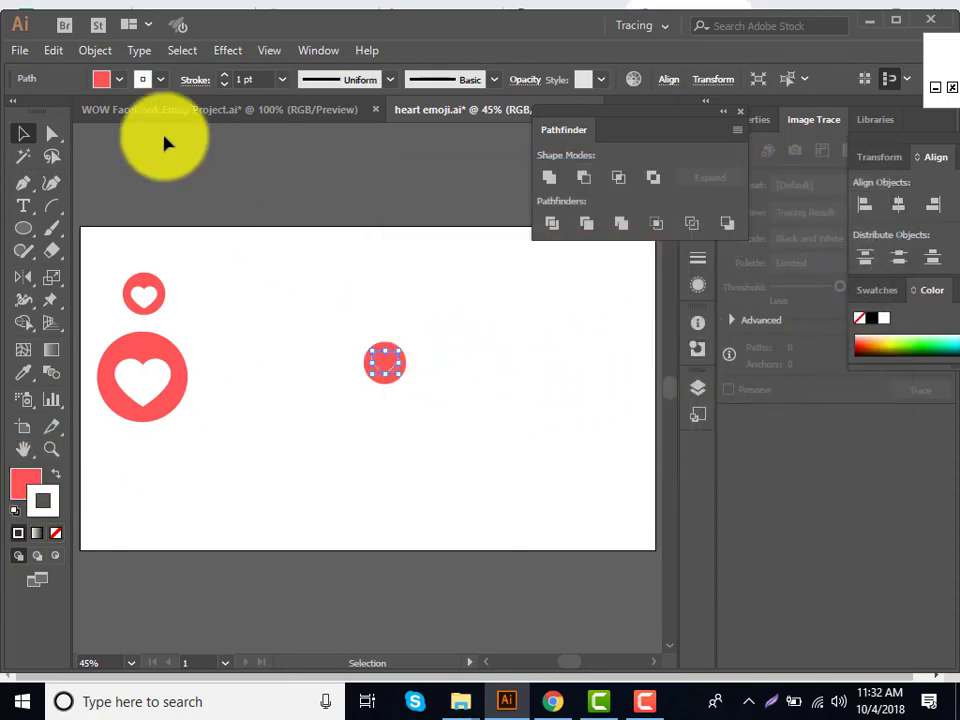
left_click(56, 476)
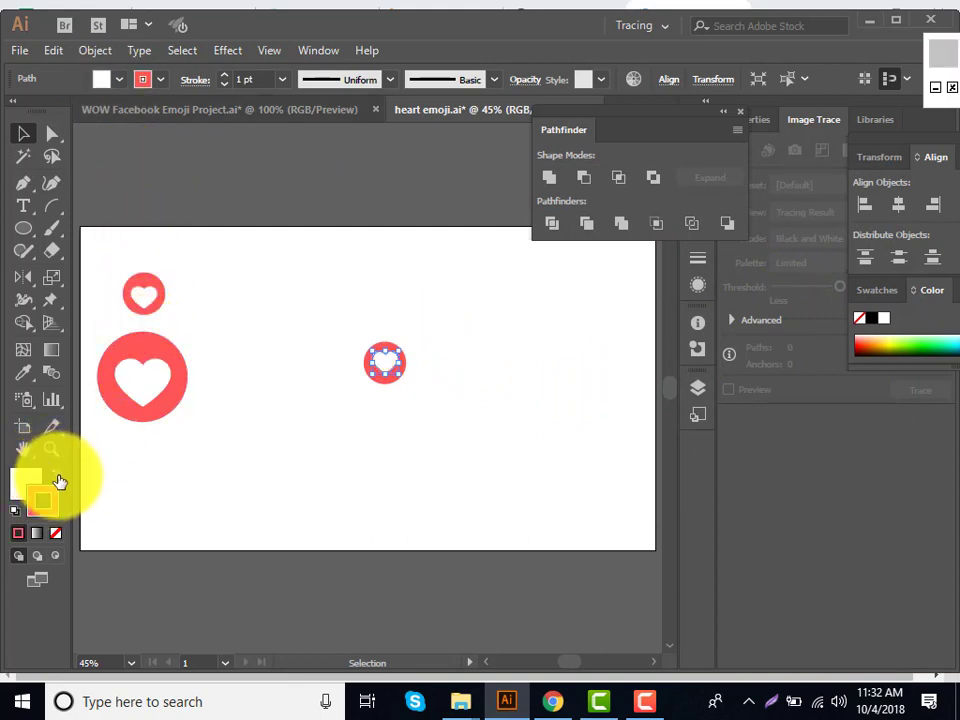
- Set the heart's stroke to None and zoom in to 200%
left_click(60, 537)
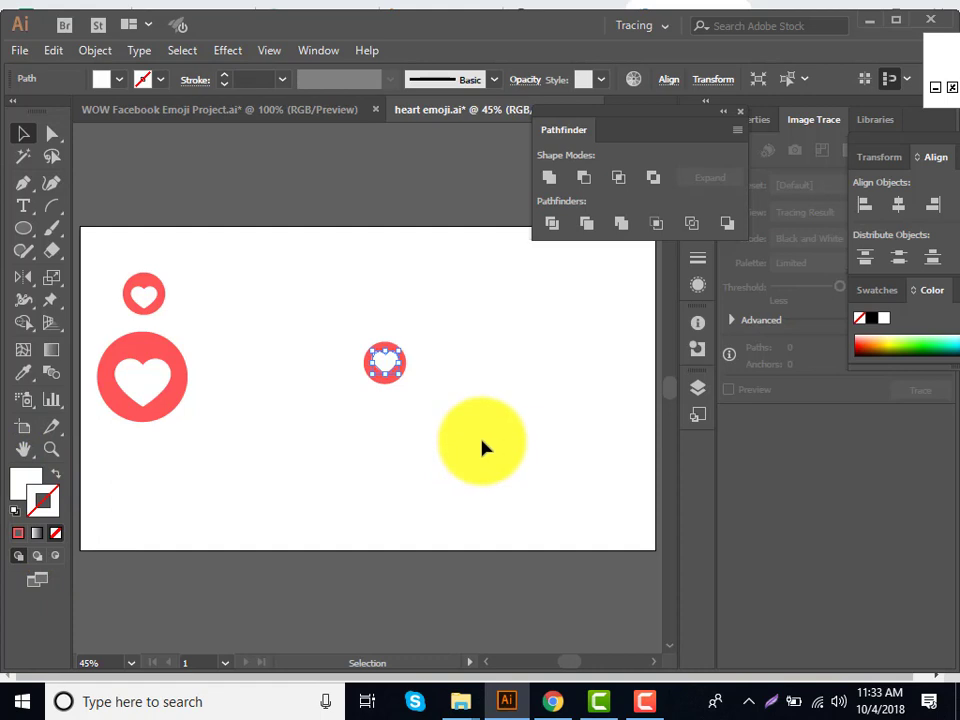
key("plus")
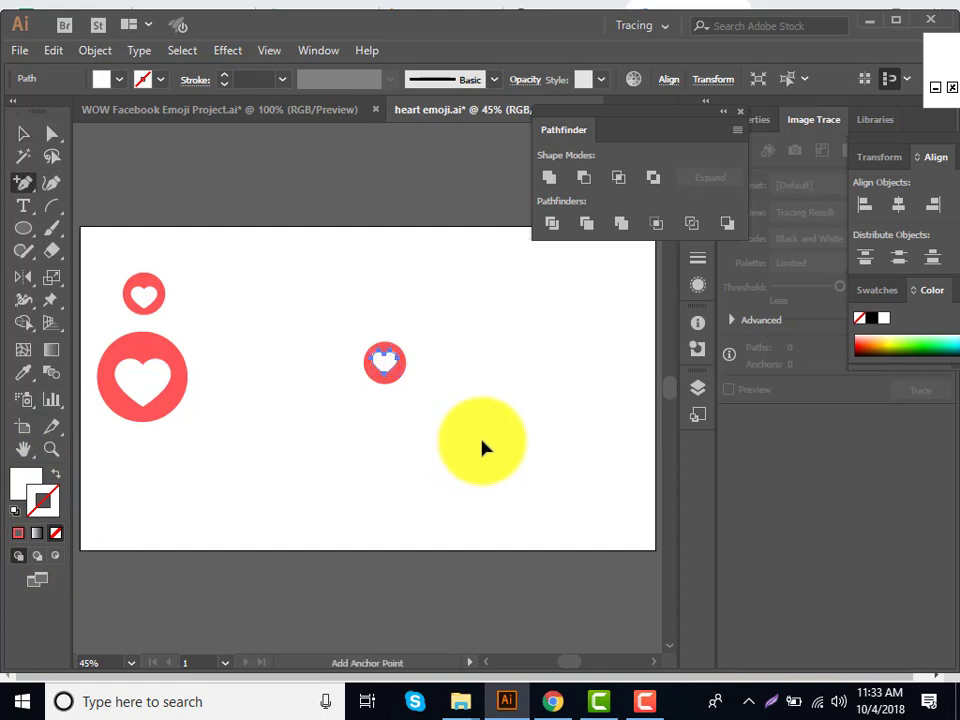
left_click(24, 134)
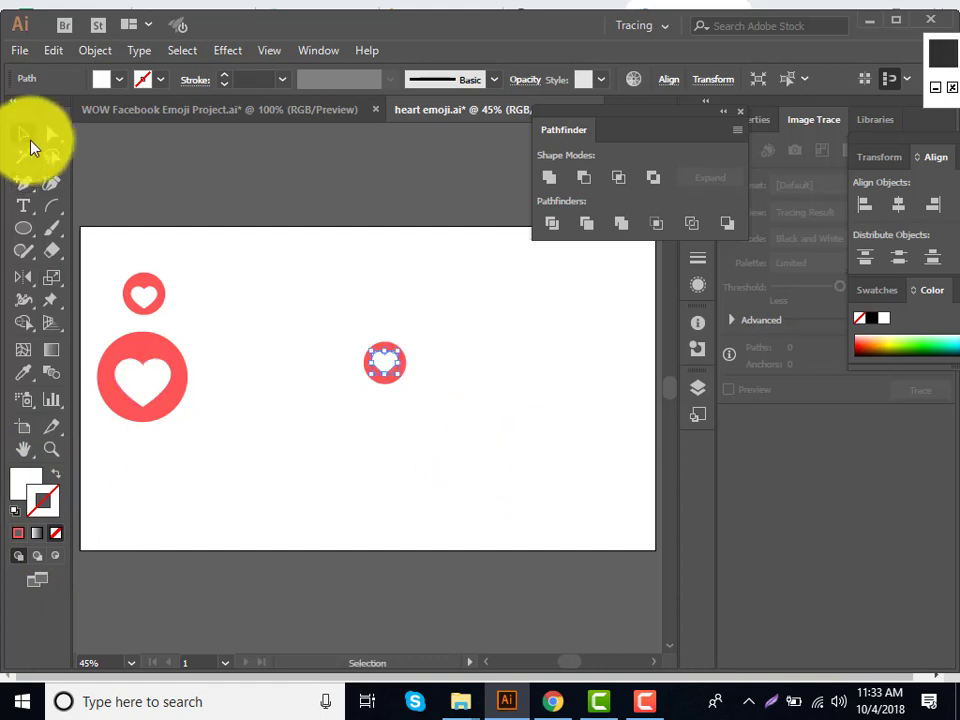
key("ctrl+plus")
key("ctrl+plus")
key("ctrl+plus")
key("ctrl+plus")
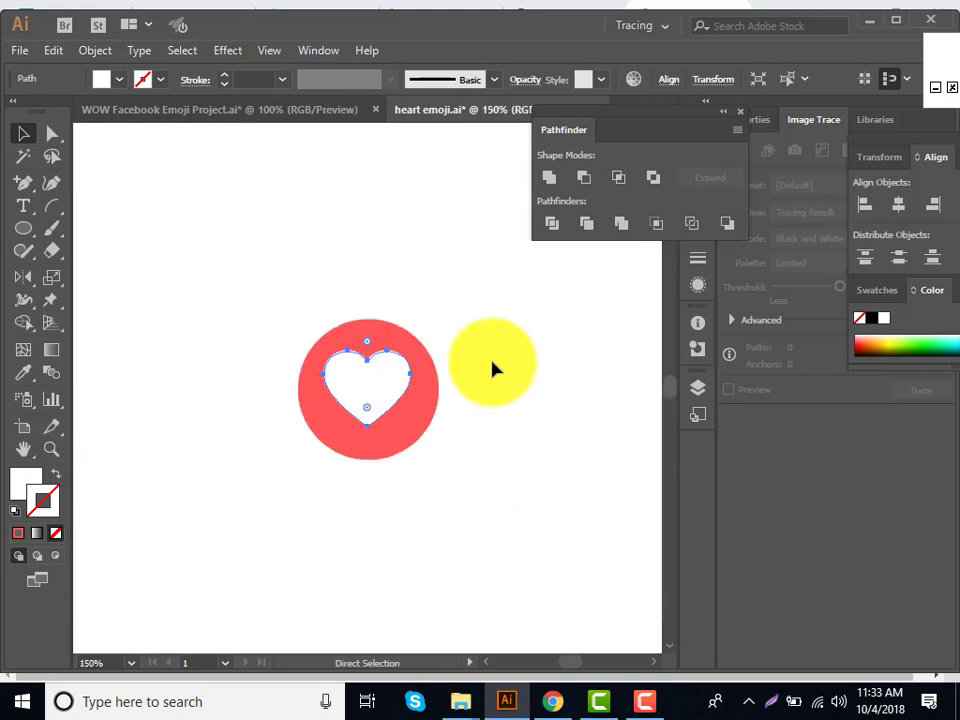
key("ctrl+plus")
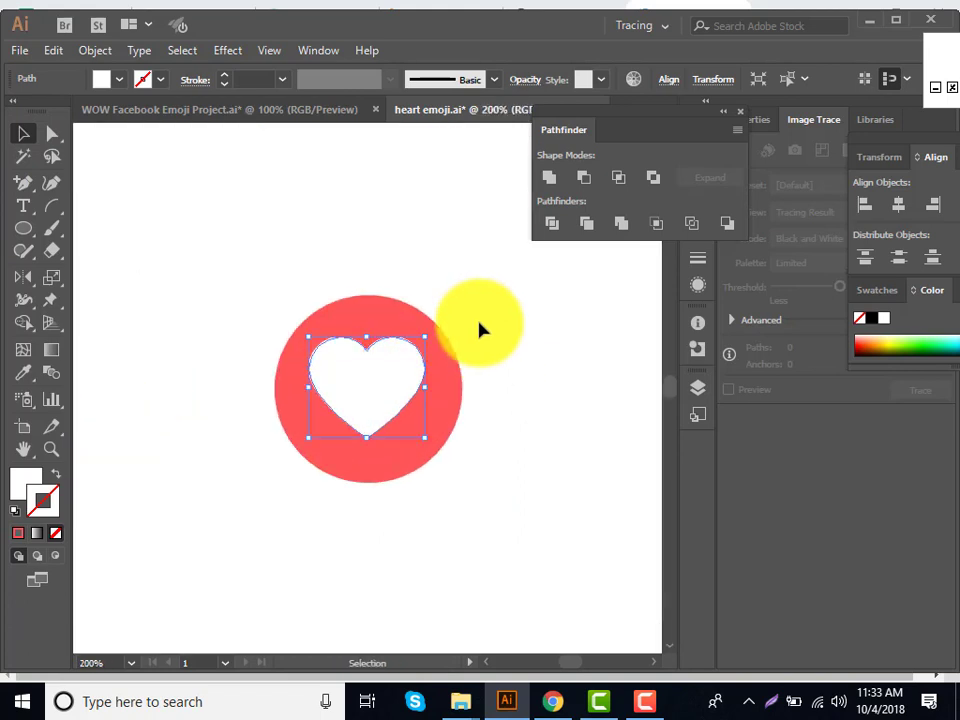
- Nudge the heart down and slightly right to centre it, then select the red circle too
key("Down")
key("Down")
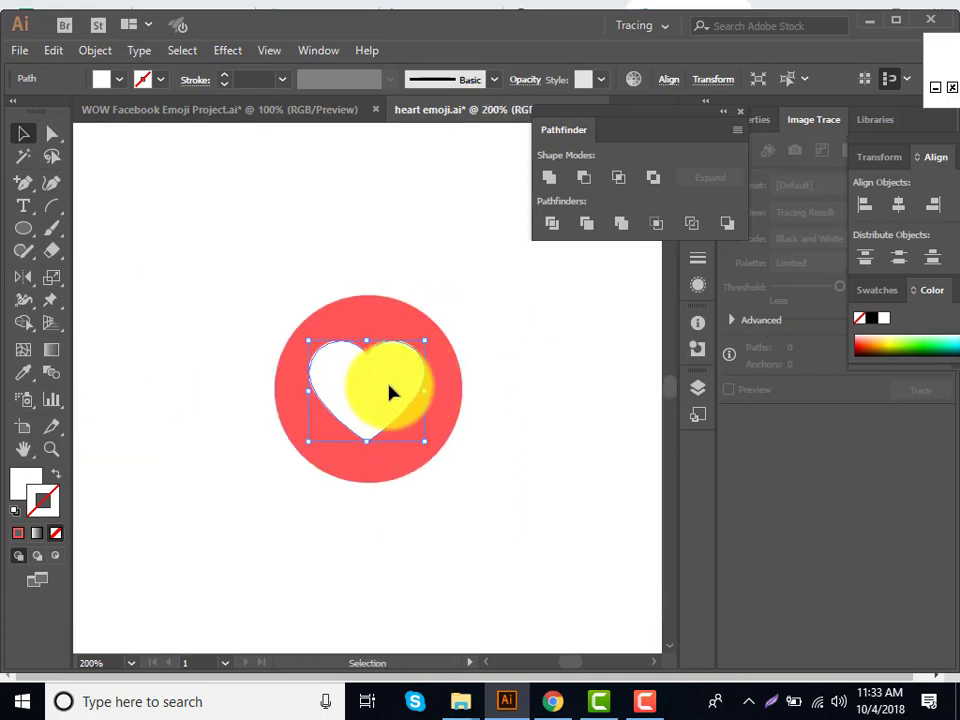
key("Down")
key("Down")
key("Down")
key("Down")
key("Down")
key("Right")
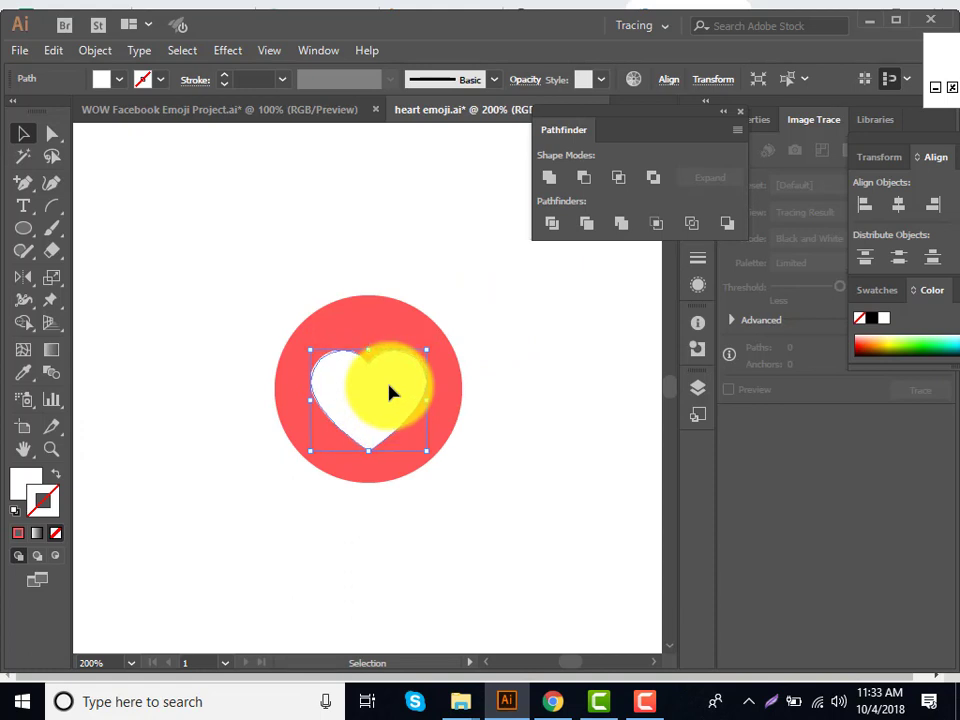
left_click(332, 343, "shift")
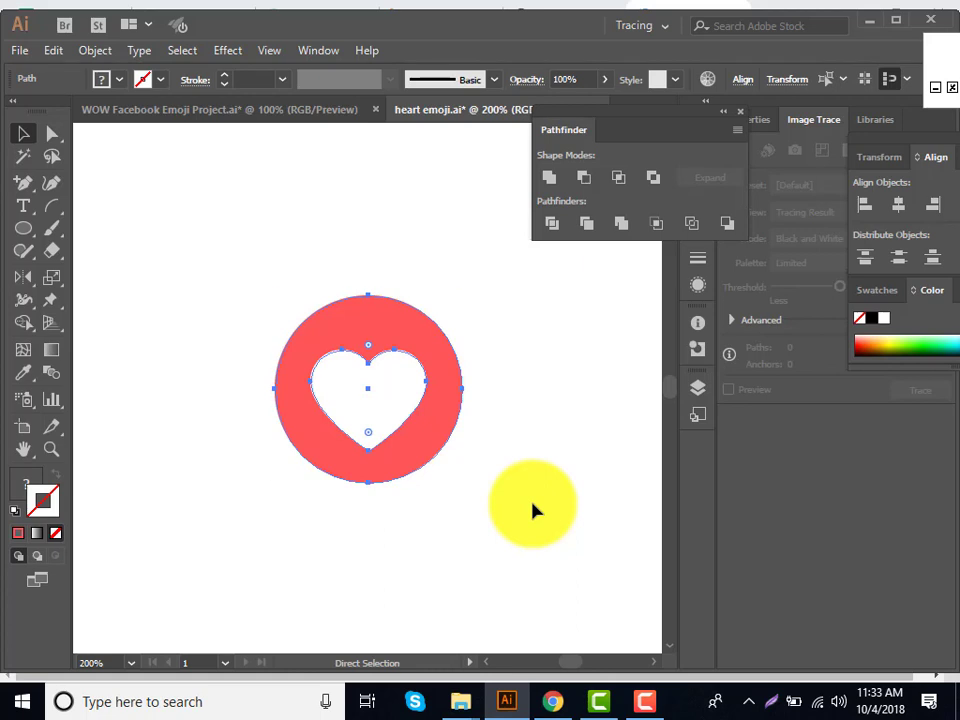
- Group the selected white heart and red circle with Ctrl+G
key("ctrl+g")
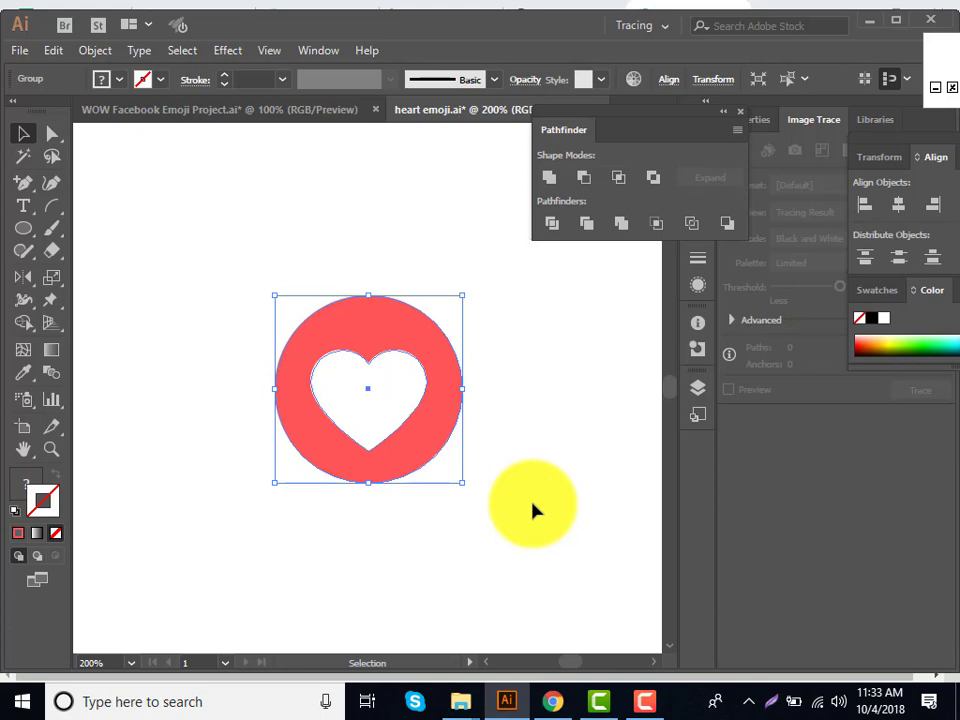
- Bring up the Camtasia Recorder Delete/Pause/Stop panel from its taskbar icon
left_click(650, 700)
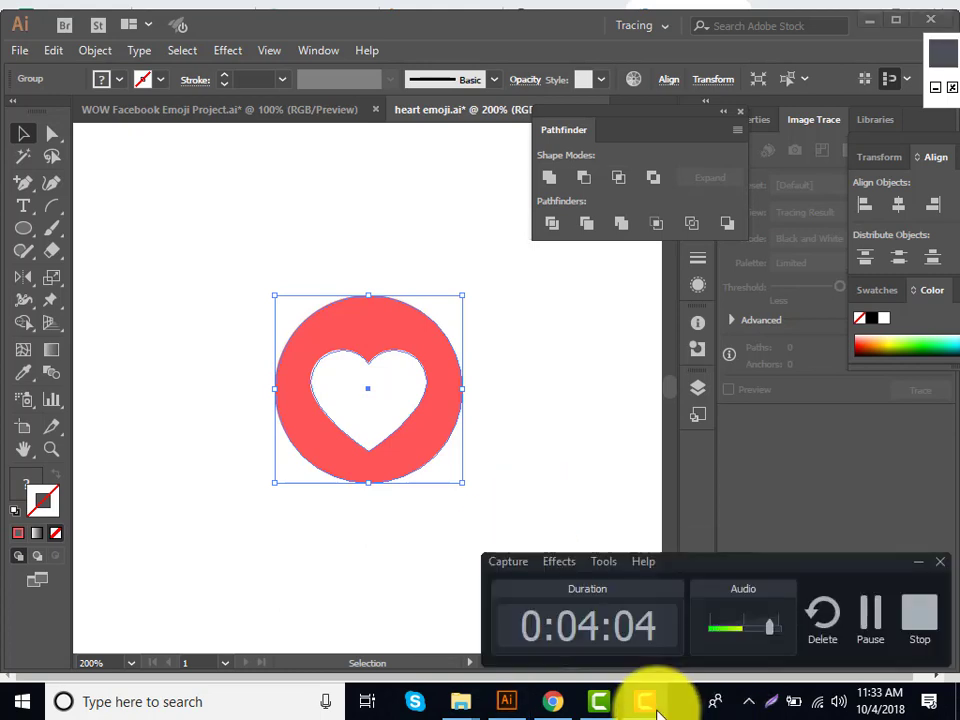